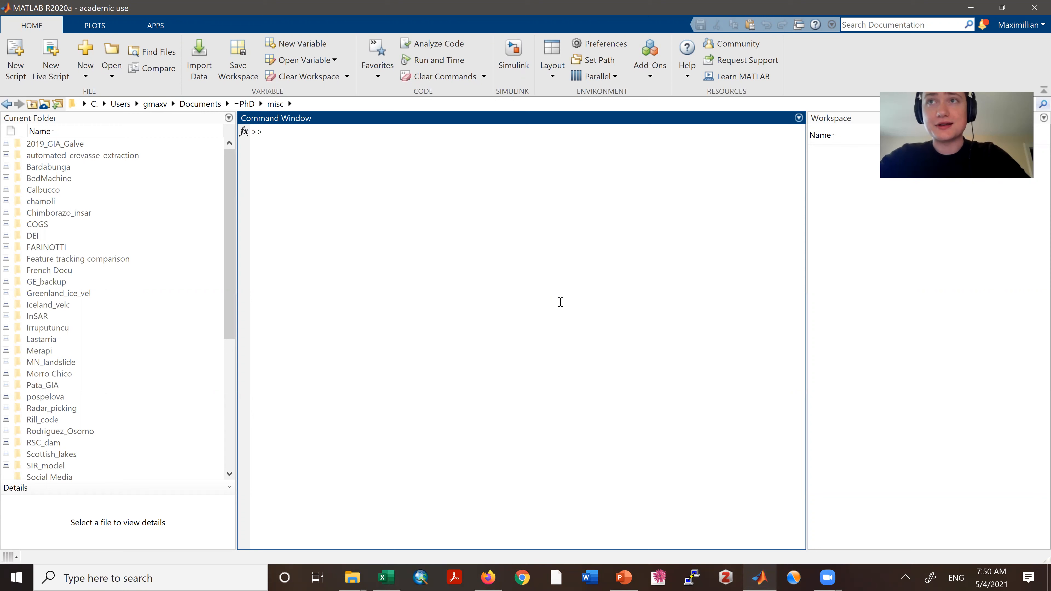
Run the GIV_GUI_initialize command to launch the Glacier Image Velocimetry interface
text(G)
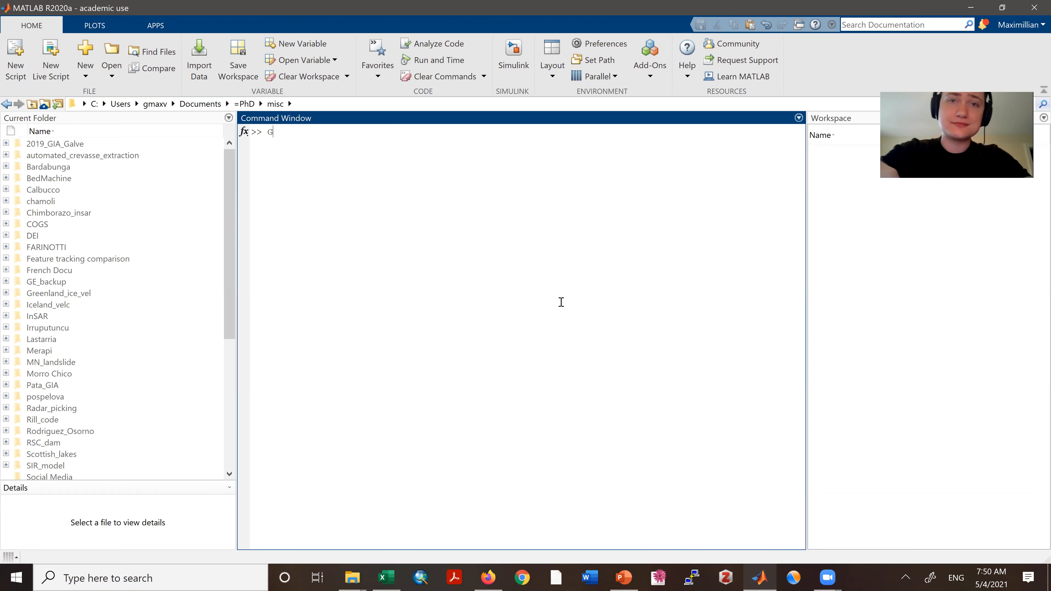
text(IV_GUI_)
key(Tab)
key(Tab)
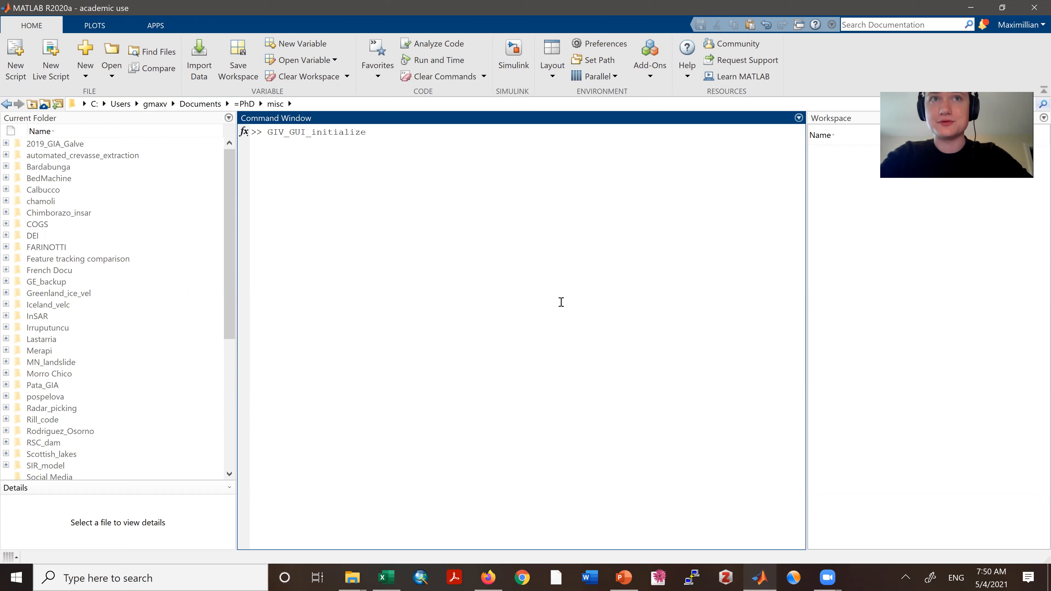
key(Return)
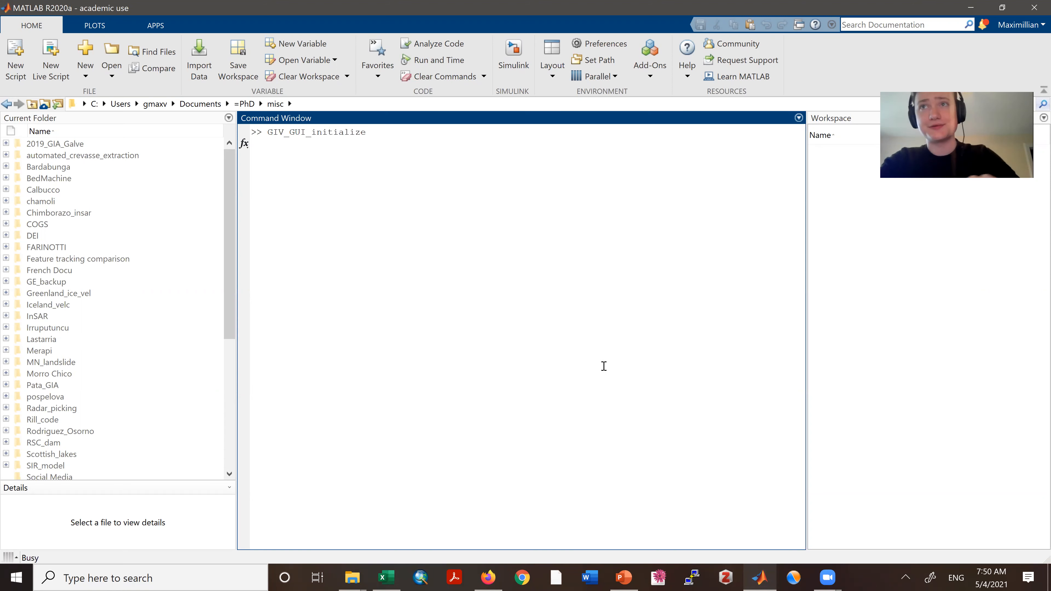
click(632, 575)
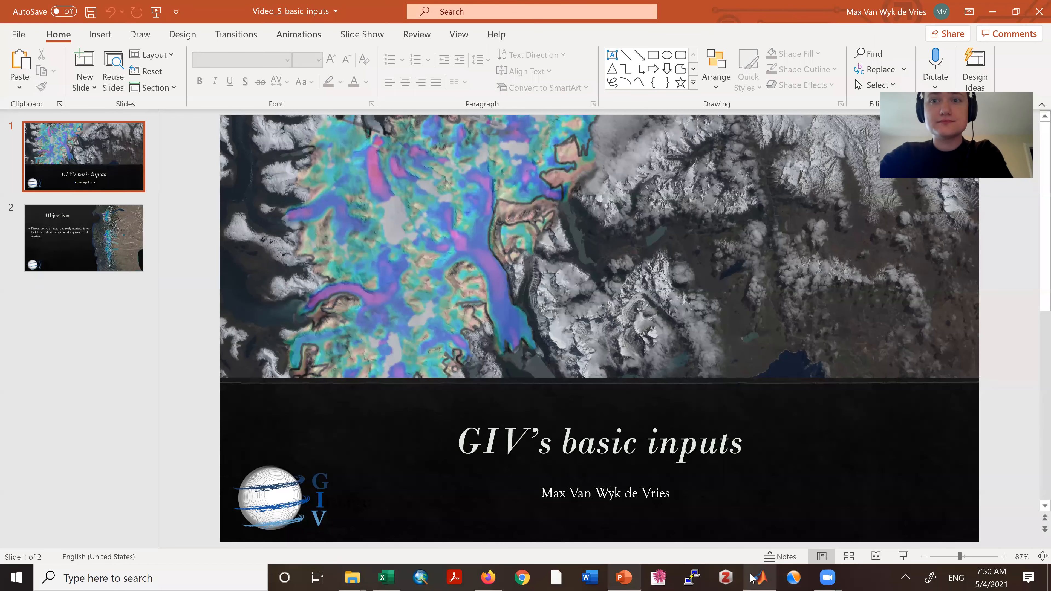
mouse_move(751, 578)
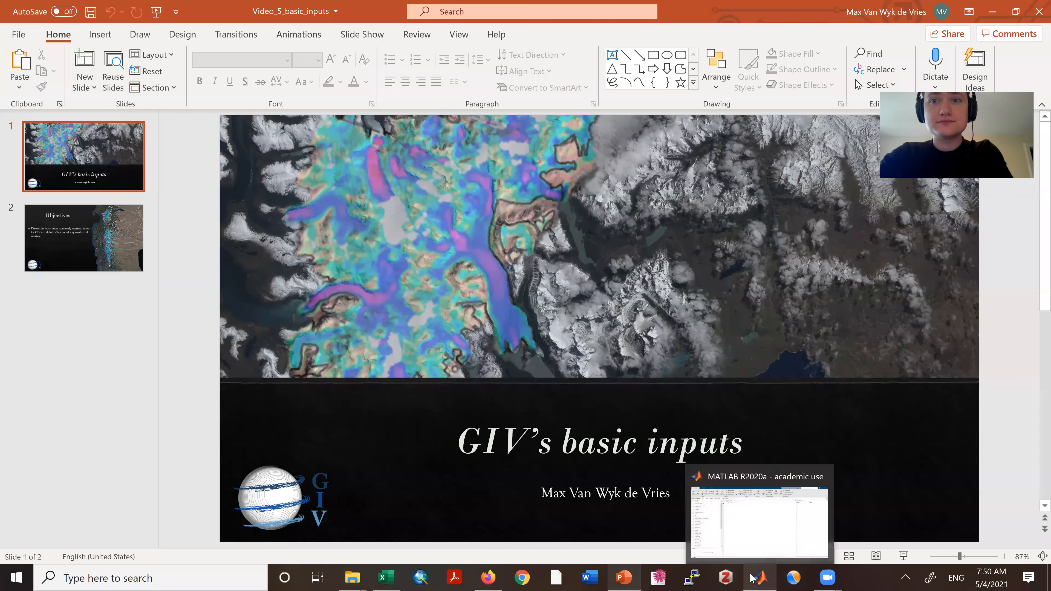
click(751, 554)
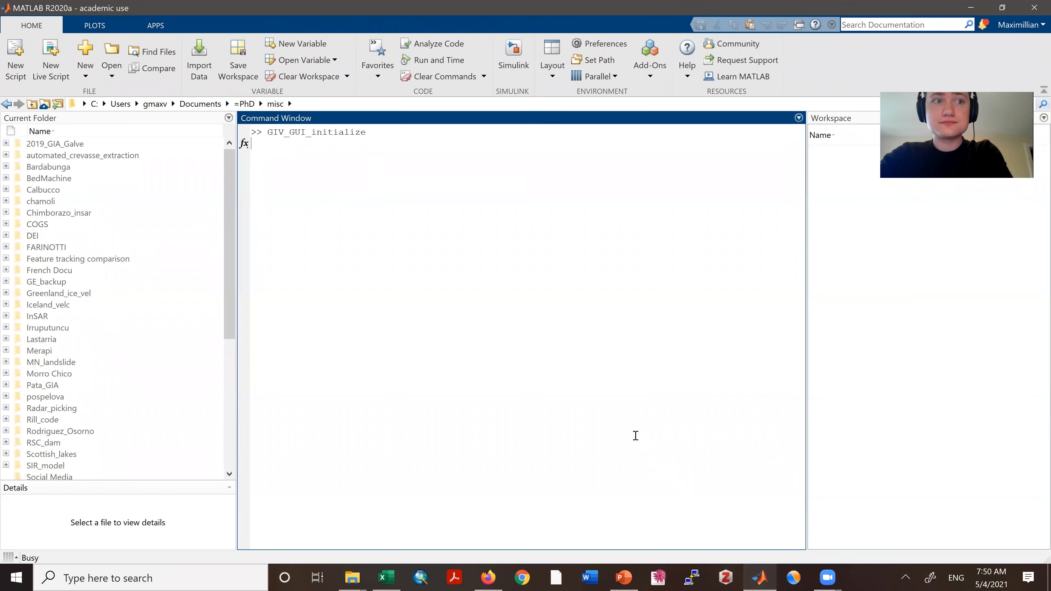
key(Return)
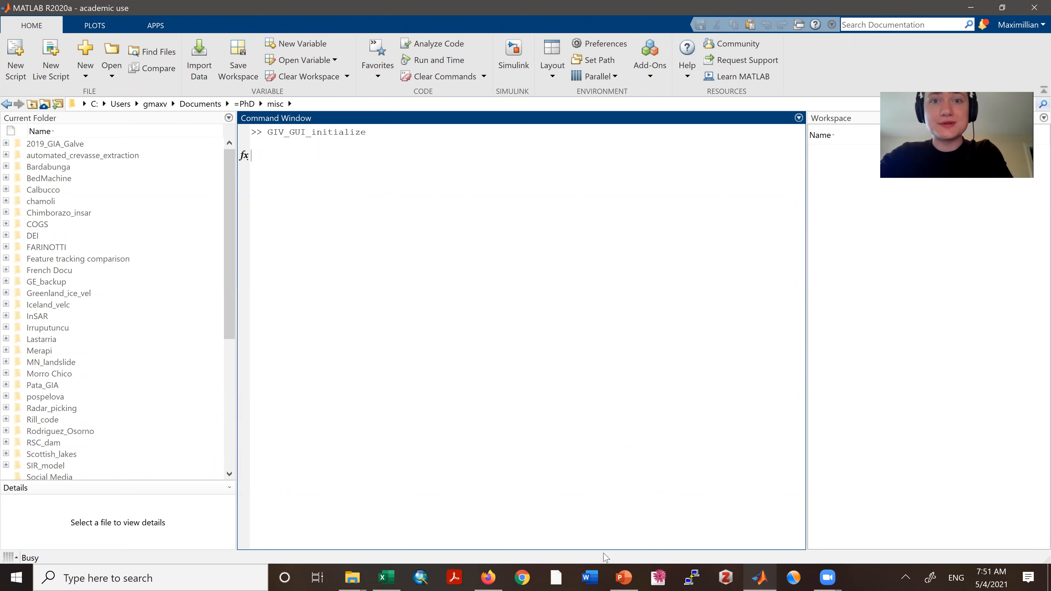
mouse_move(617, 580)
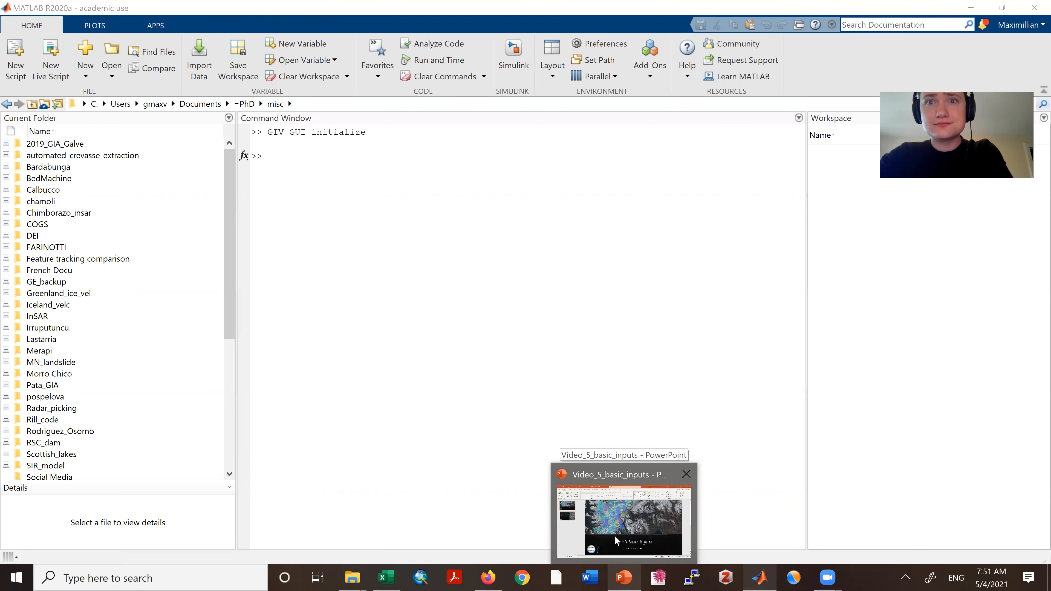
click(727, 547)
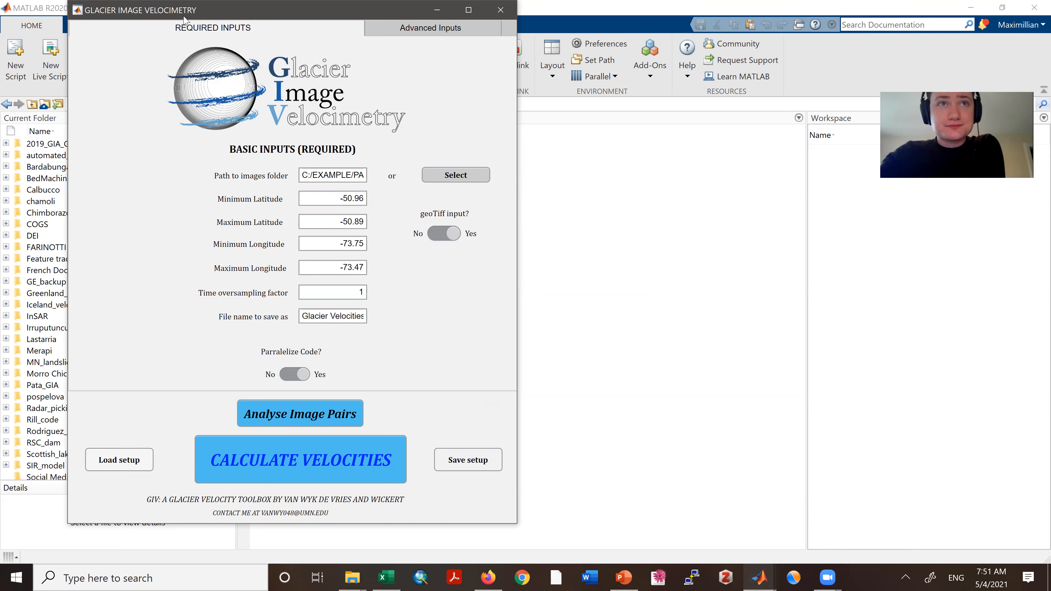
Set the path to the images folder to the pre_processing folder inside Zero to ice flow on the Desktop
drag(184, 18, 201, 52)
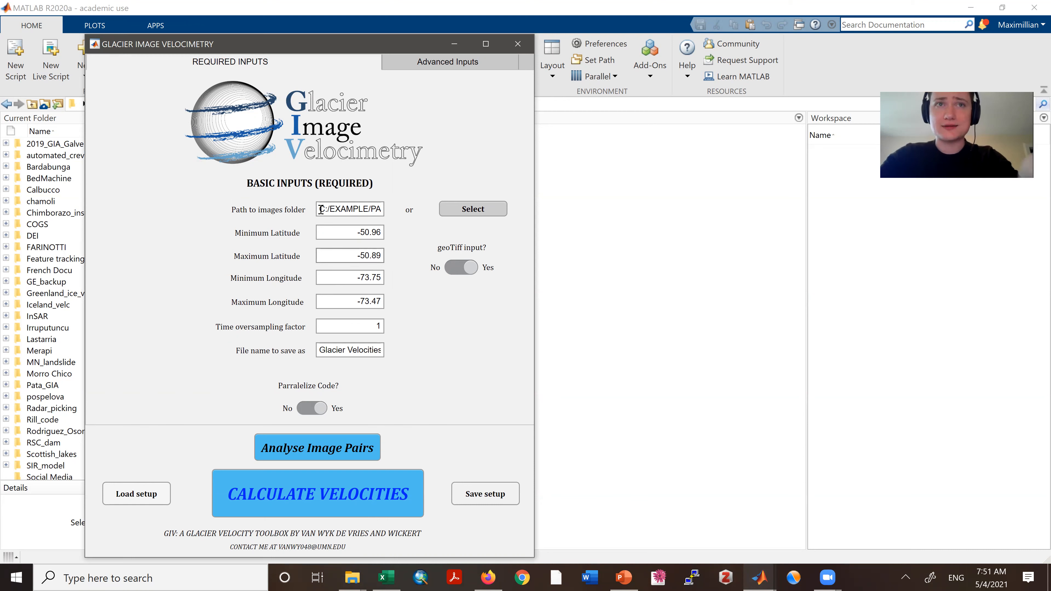
drag(321, 210, 458, 195)
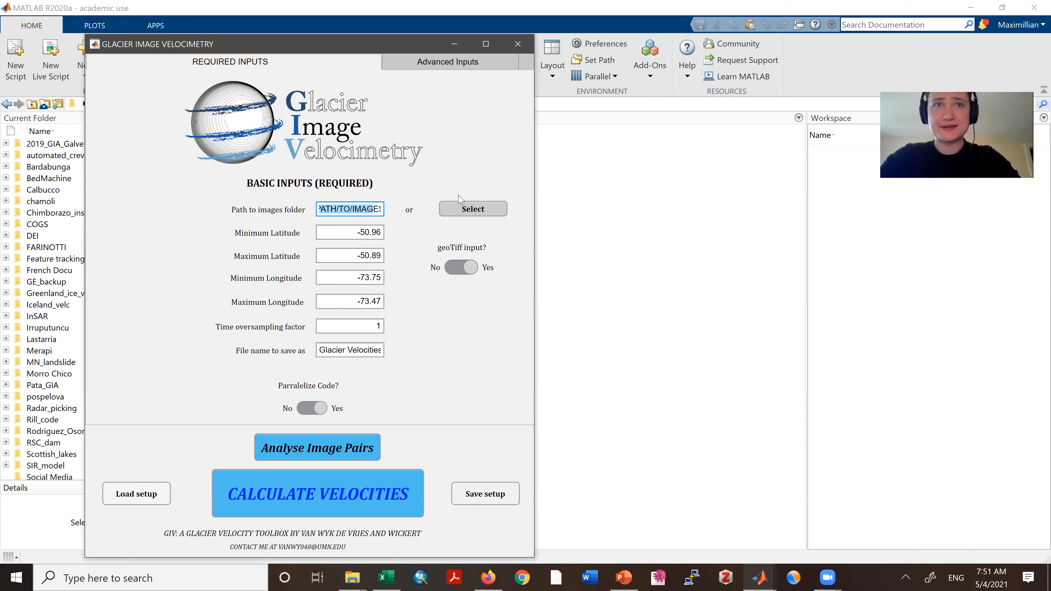
click(275, 174)
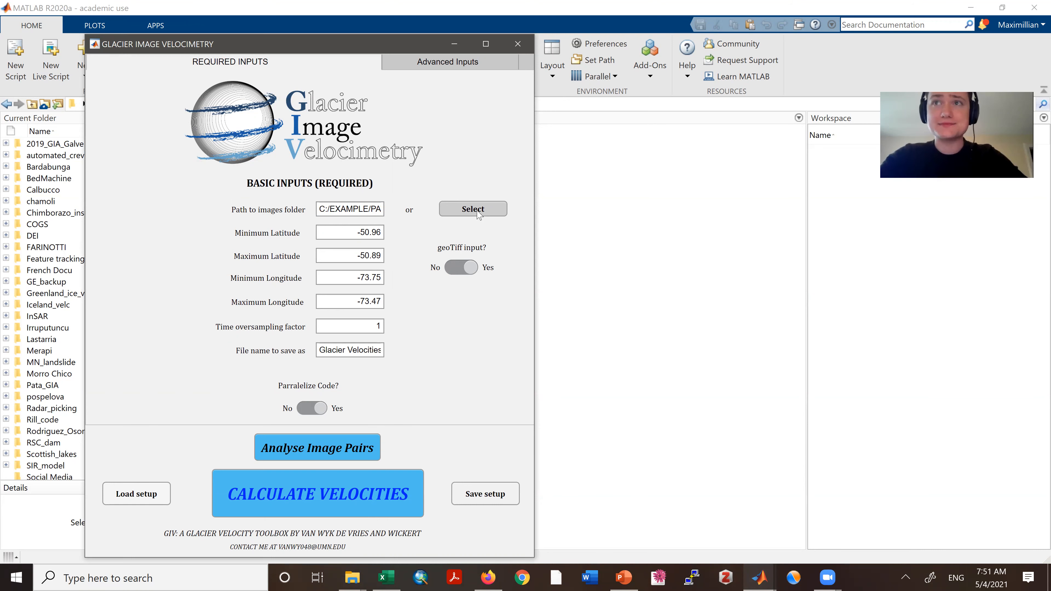
click(477, 214)
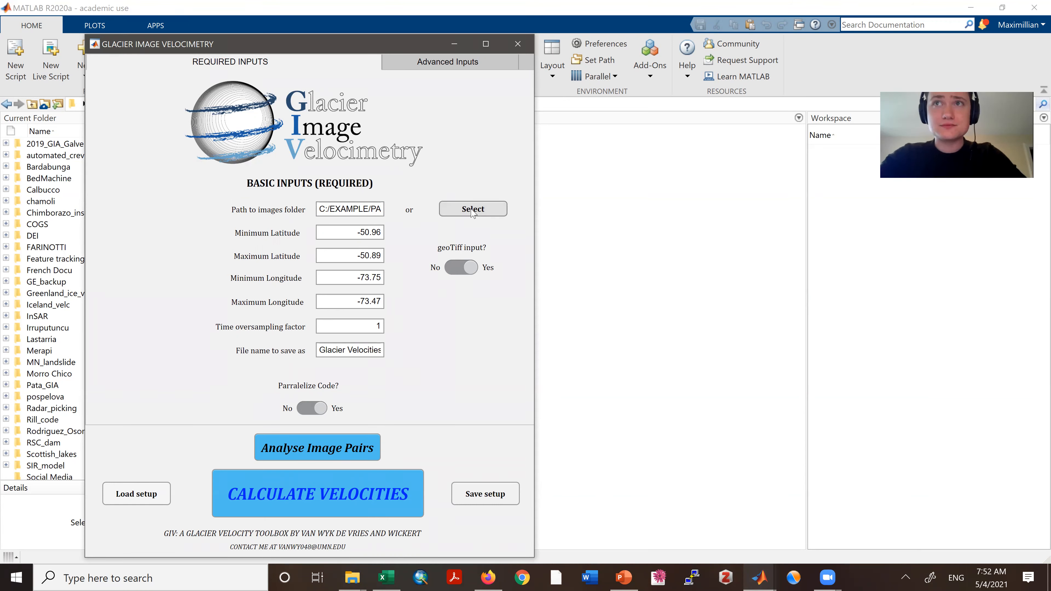
click(473, 211)
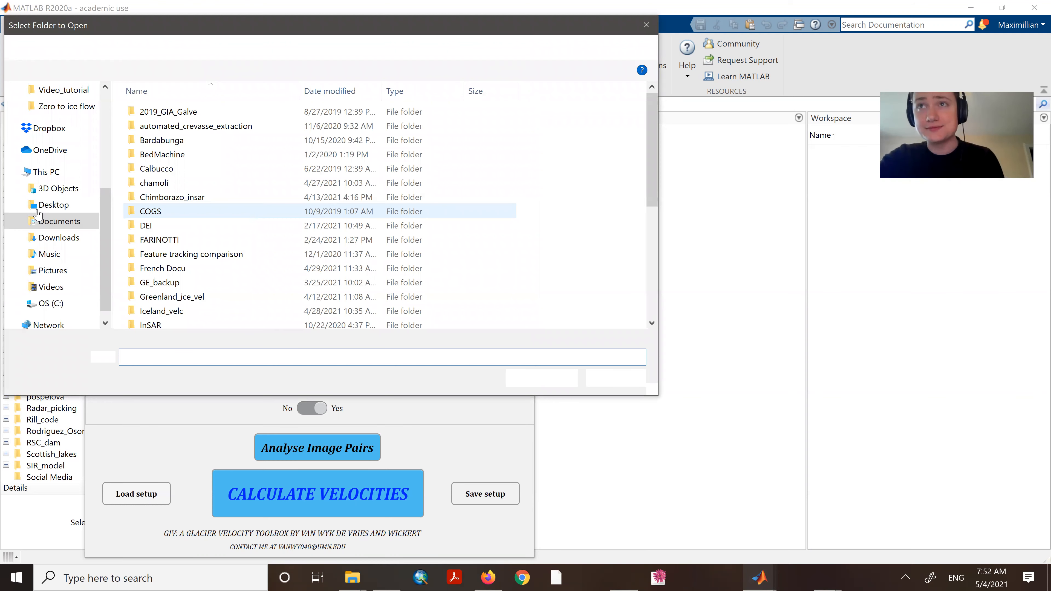
click(45, 207)
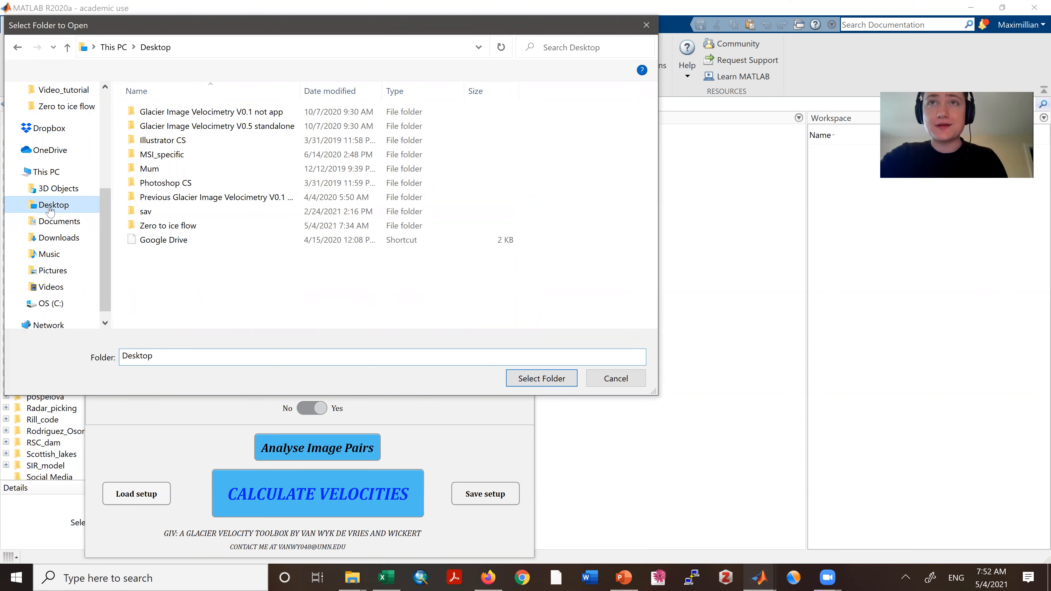
click(156, 226)
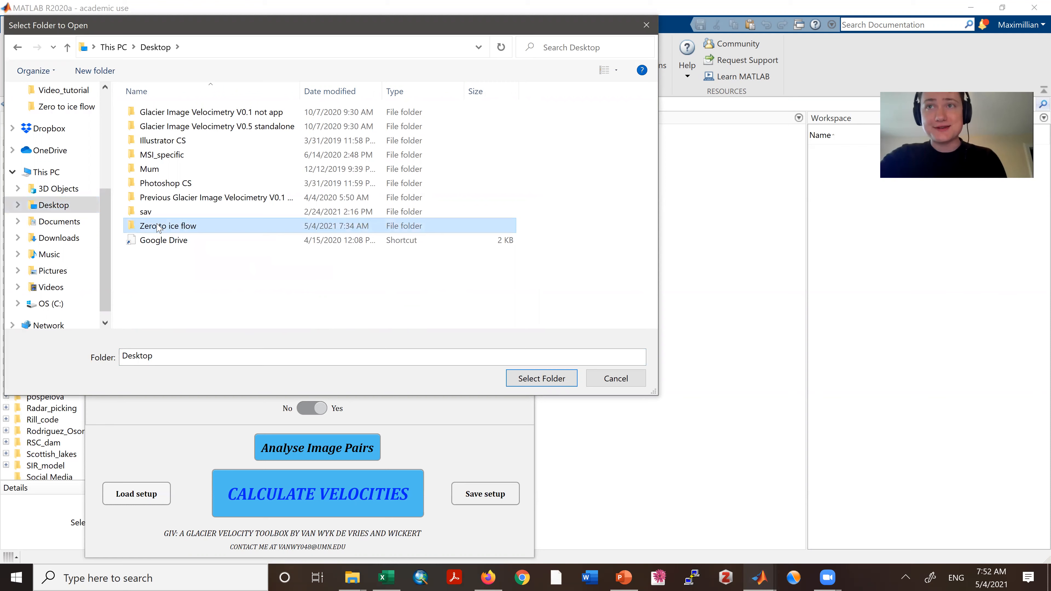
double_click(157, 227)
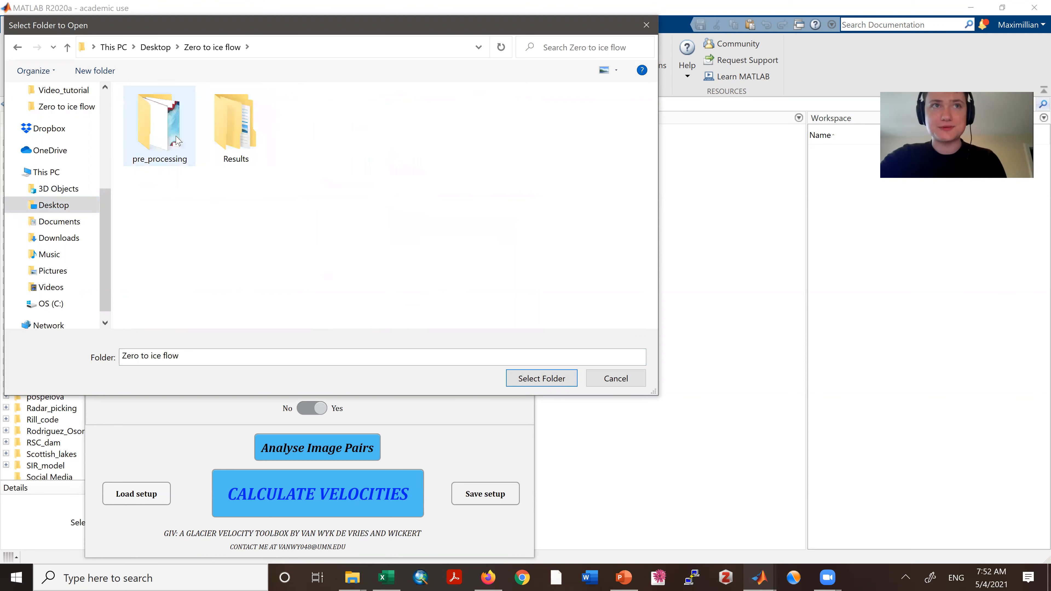
click(177, 141)
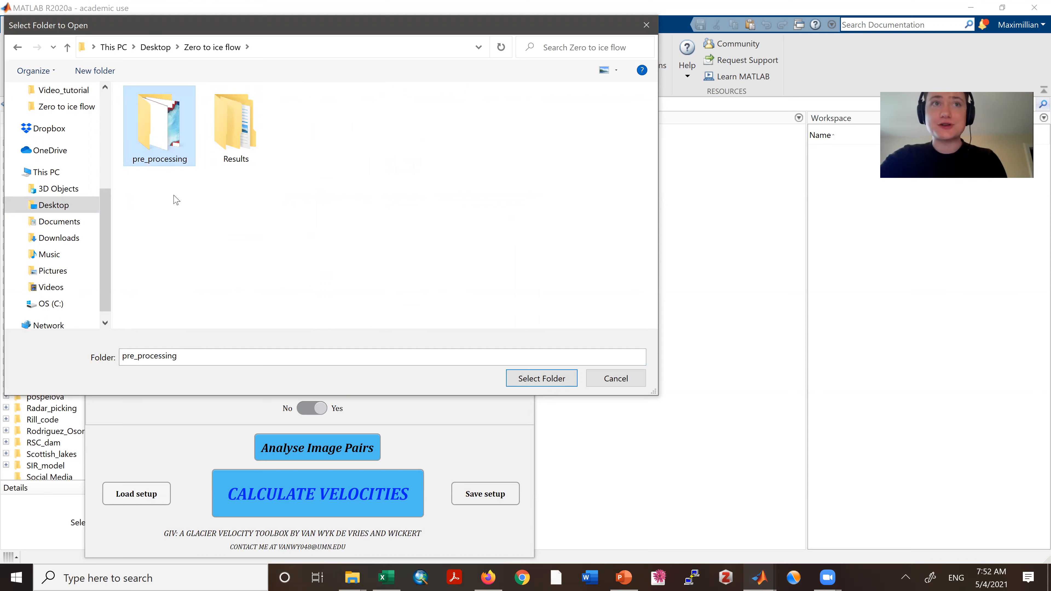
click(549, 379)
drag(364, 209, 252, 201)
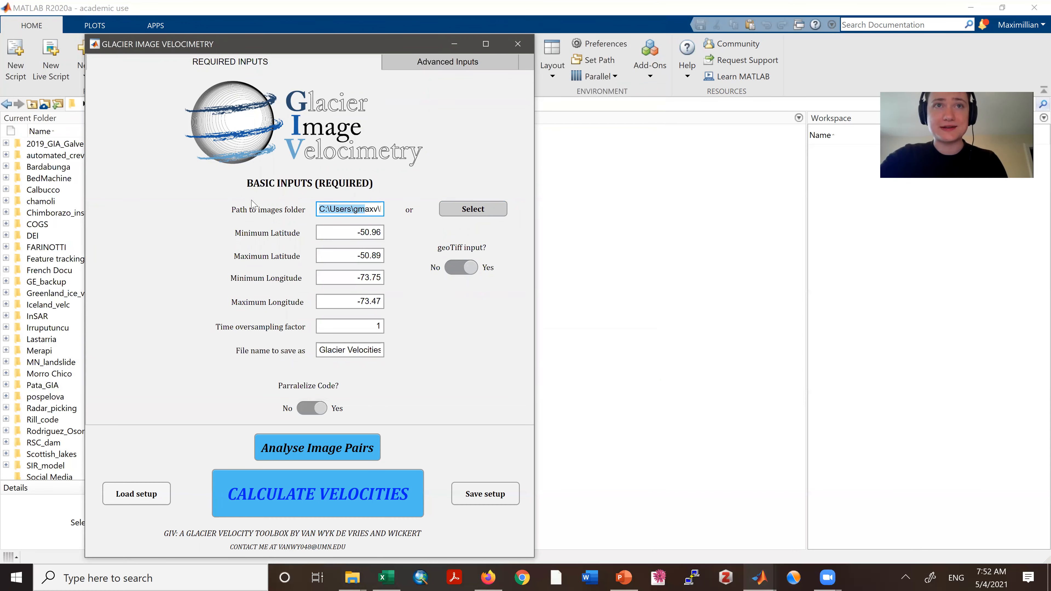
click(209, 217)
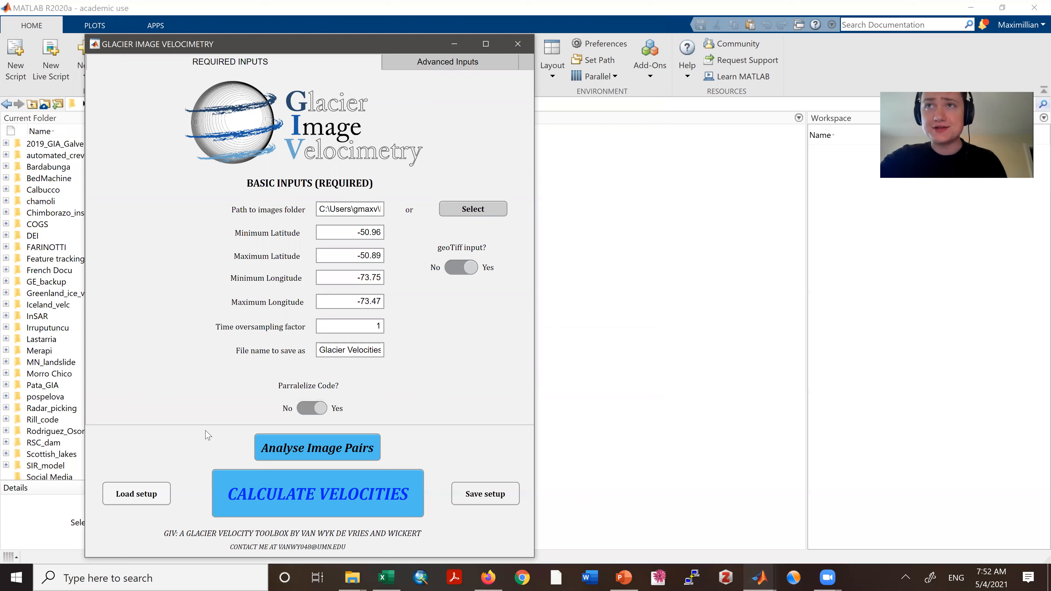
Review the minimum and maximum latitude bounds and the time oversampling factor among the basic inputs
double_click(339, 236)
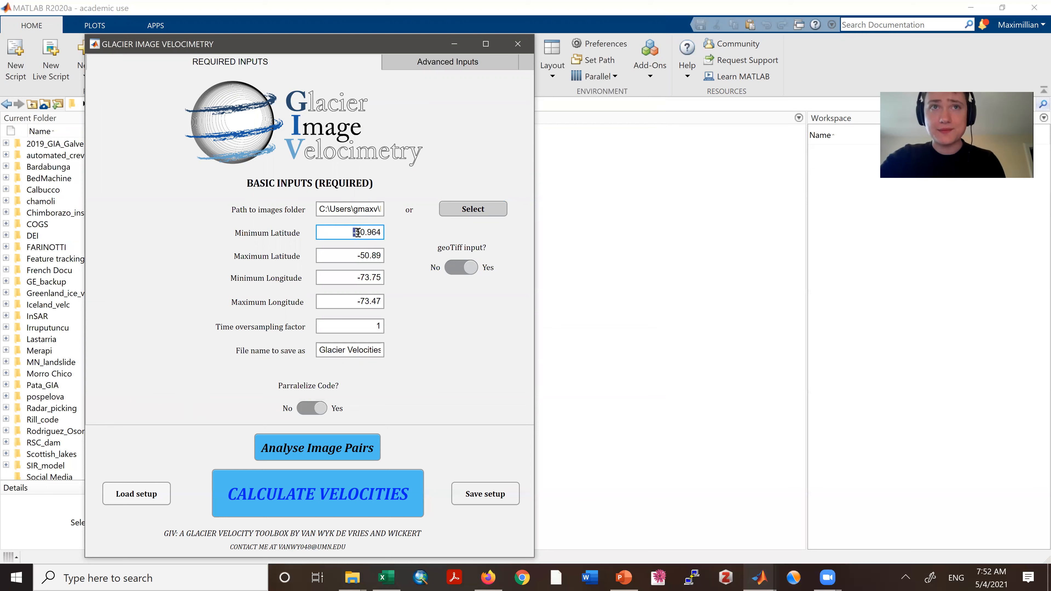
double_click(351, 253)
click(407, 248)
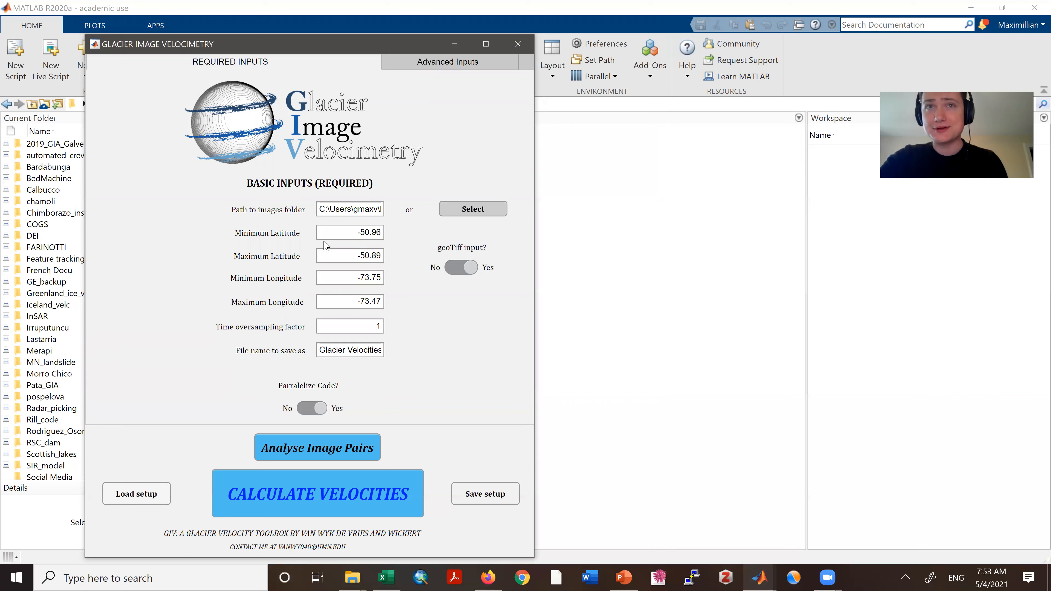
drag(335, 235, 409, 238)
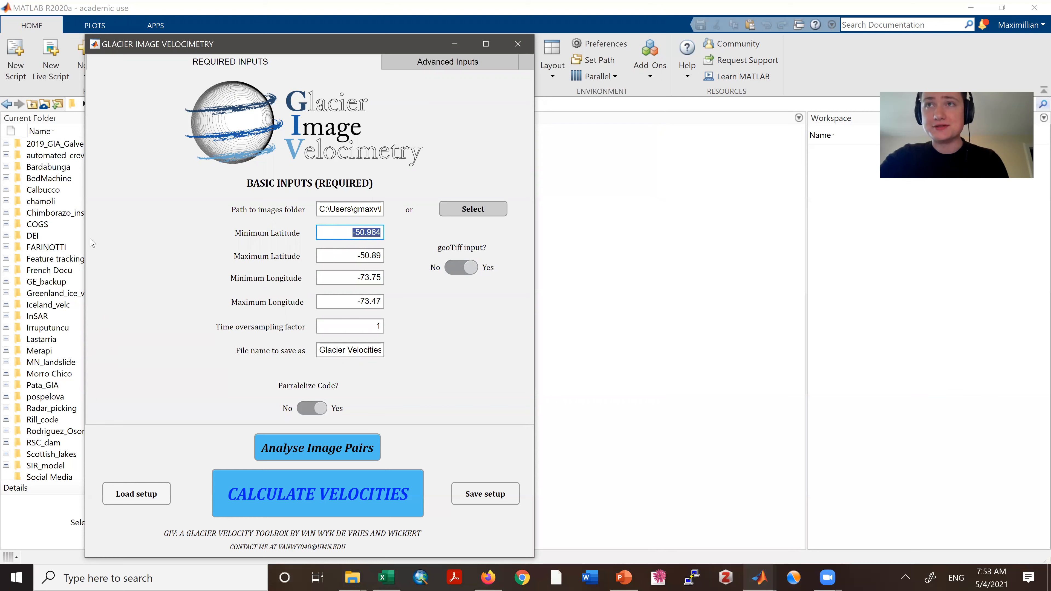
click(164, 268)
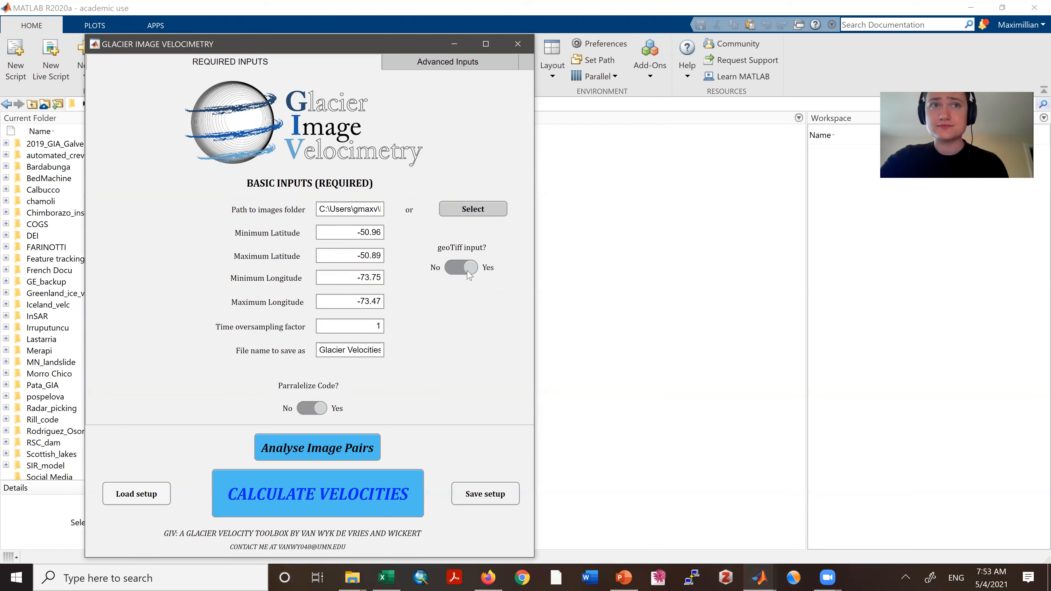
click(365, 332)
double_click(374, 325)
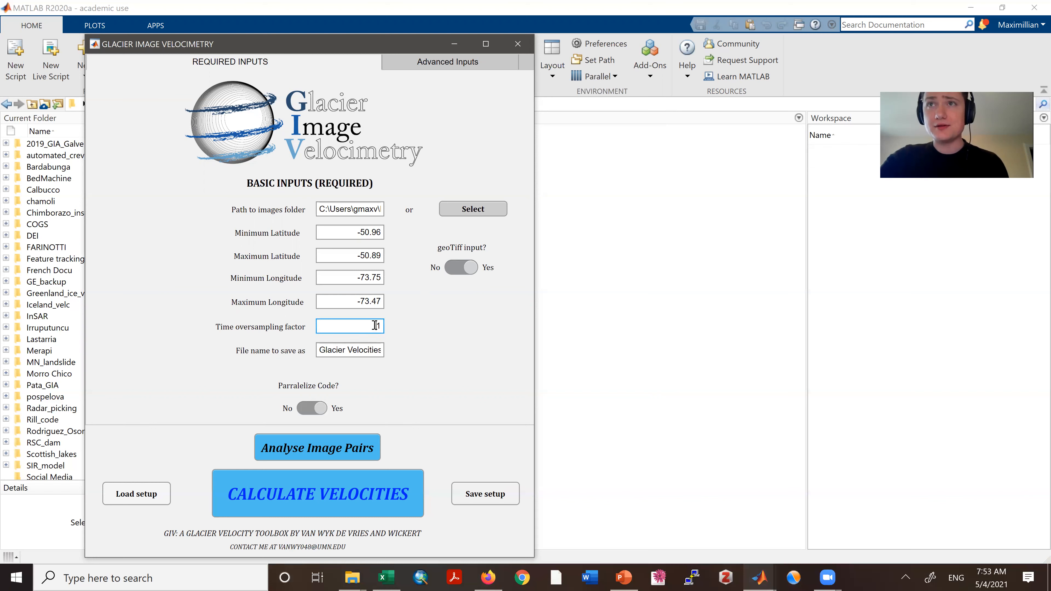
click(434, 328)
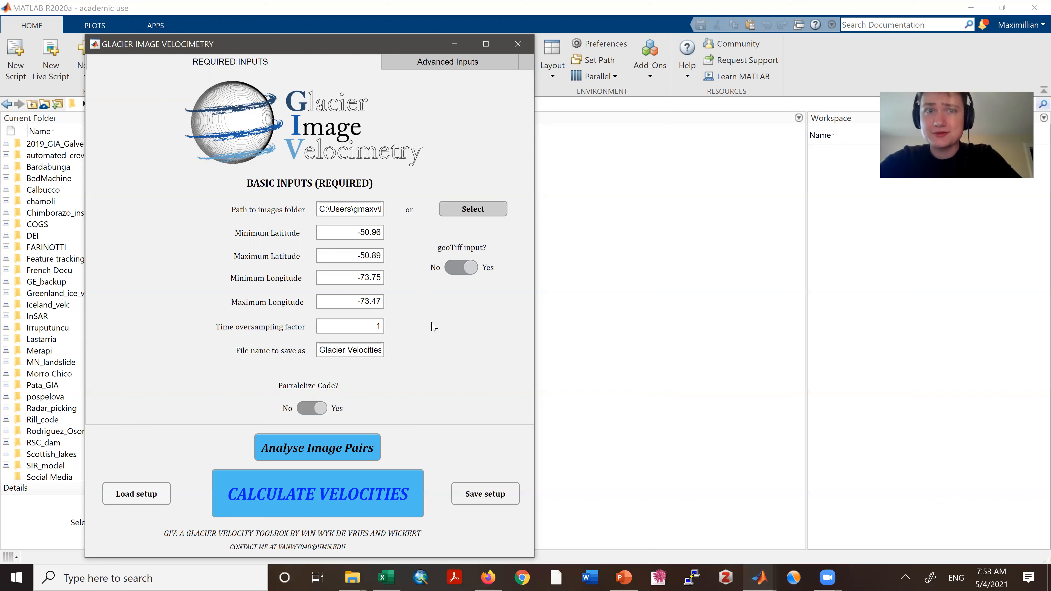
Switch to File Explorer's pre_processing folder and examine the dated images from 20200101 to 20200222 as consecutive pairs
click(359, 578)
click(265, 516)
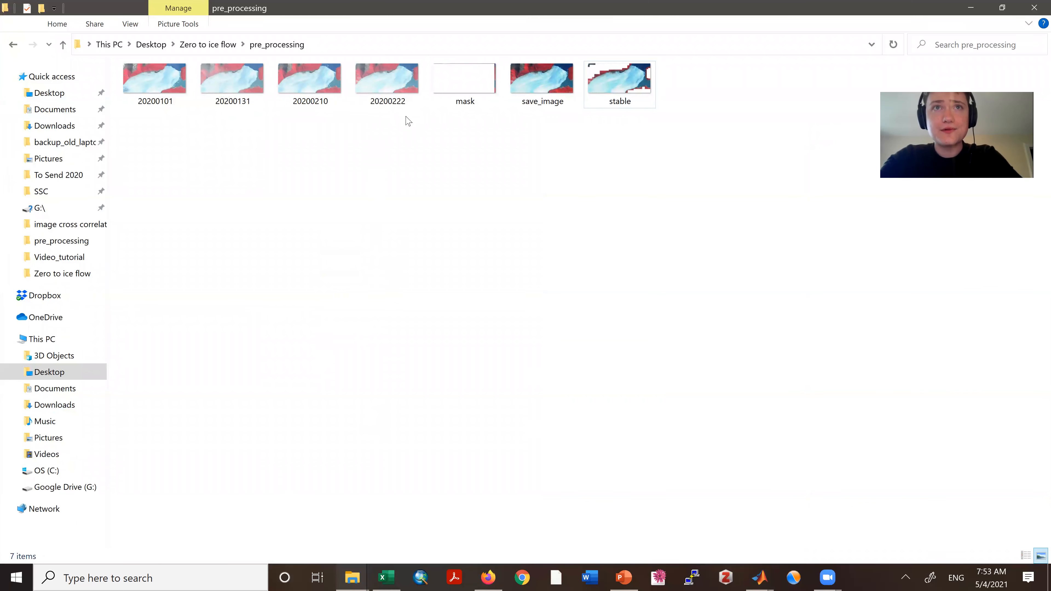
drag(405, 127, 150, 66)
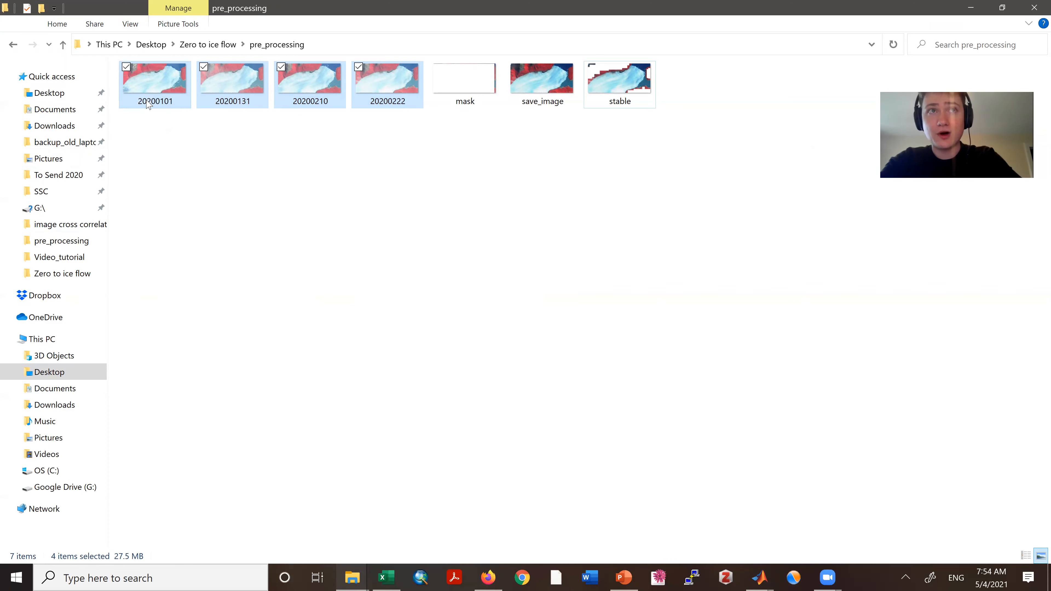
click(166, 144)
drag(216, 130, 141, 94)
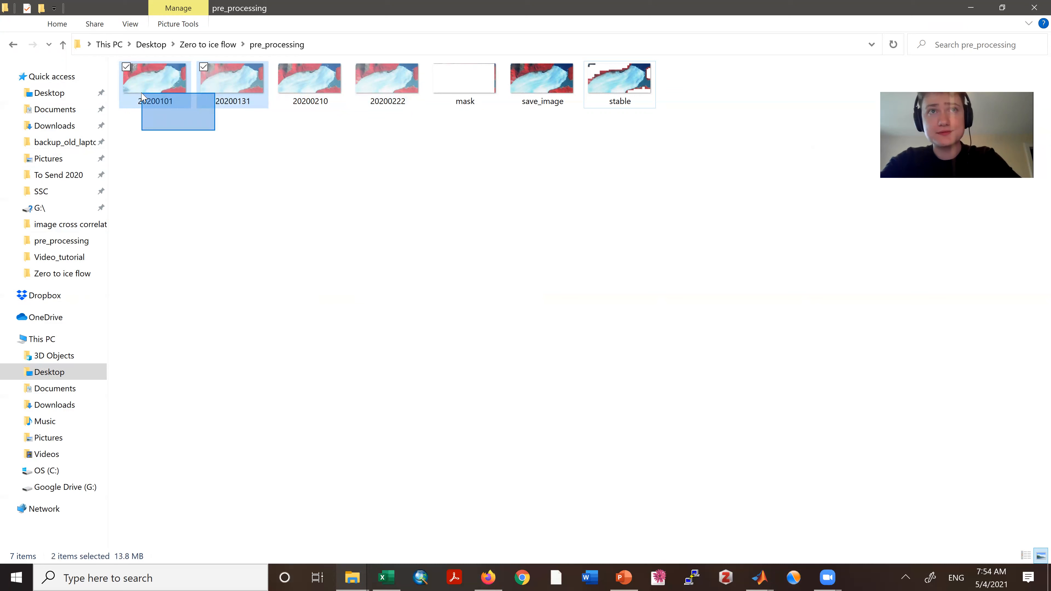
drag(307, 134, 231, 85)
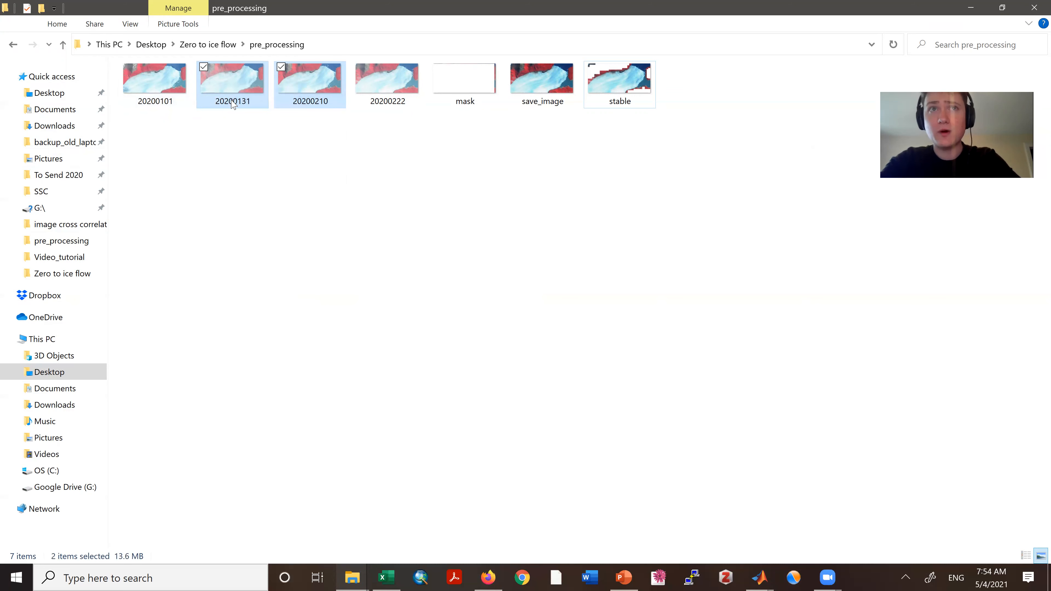
drag(394, 133, 296, 81)
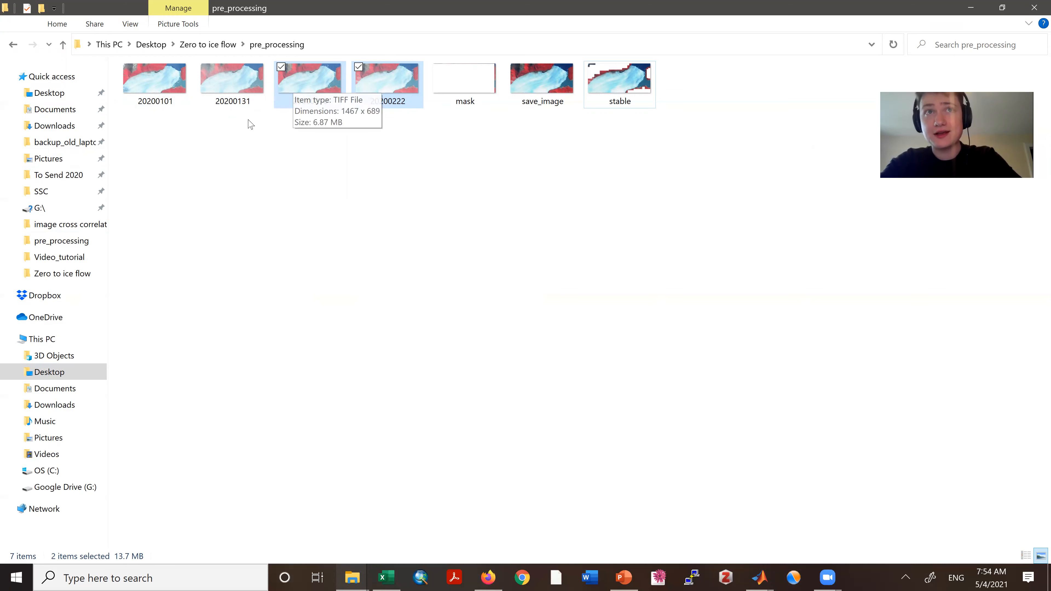
click(167, 170)
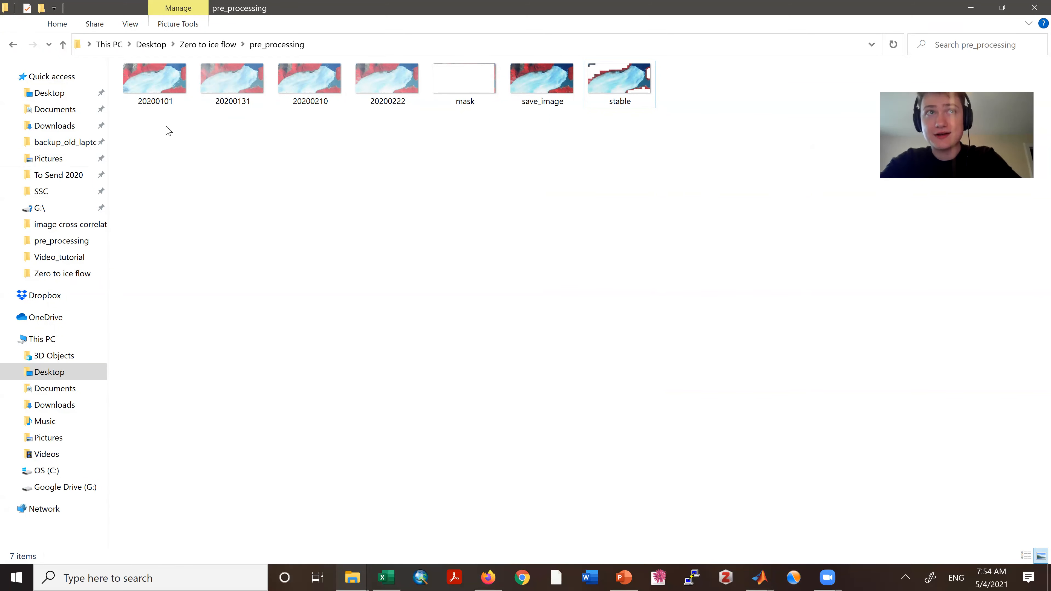
Examine the non-consecutive image pairs, 20200101 with 20200210 and 20200131 with 20200222
click(162, 92)
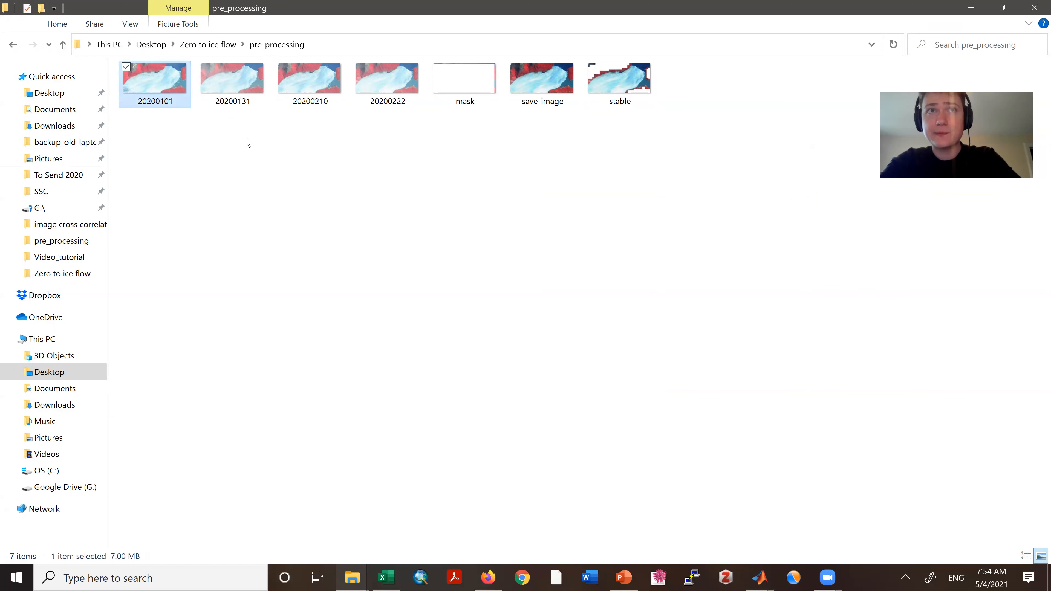
click(306, 96)
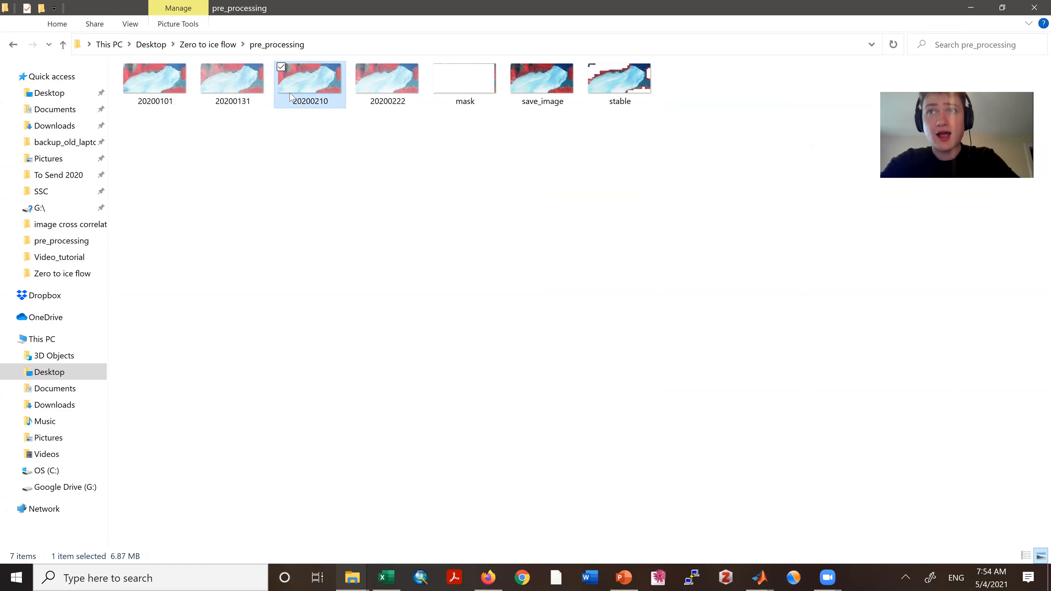
click(225, 83)
click(375, 81)
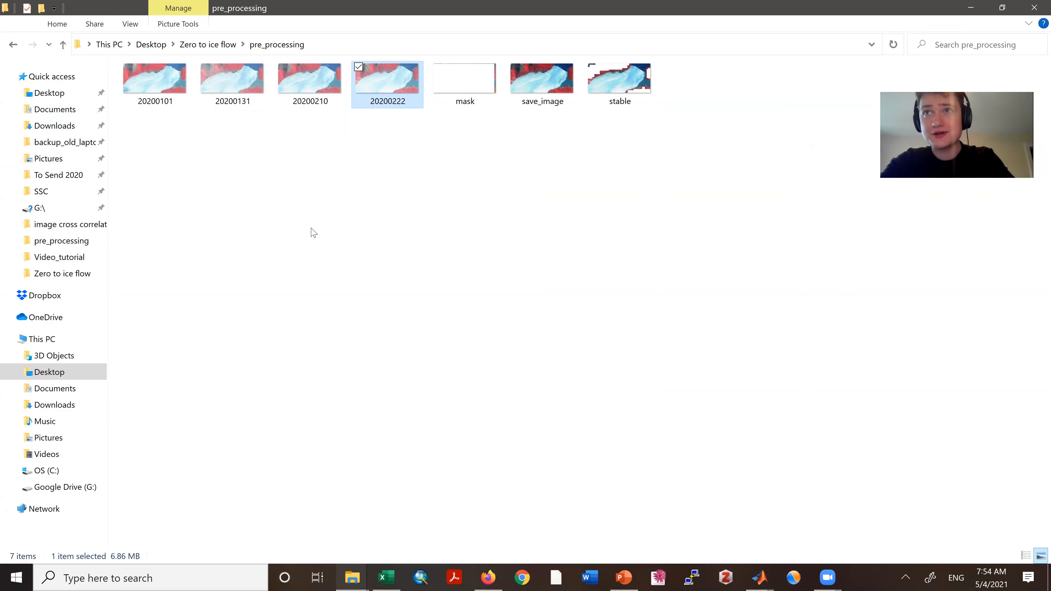
Examine the widest image pair, 20200101 with 20200222, and the group of images from 20200131 to 20200222
click(152, 95)
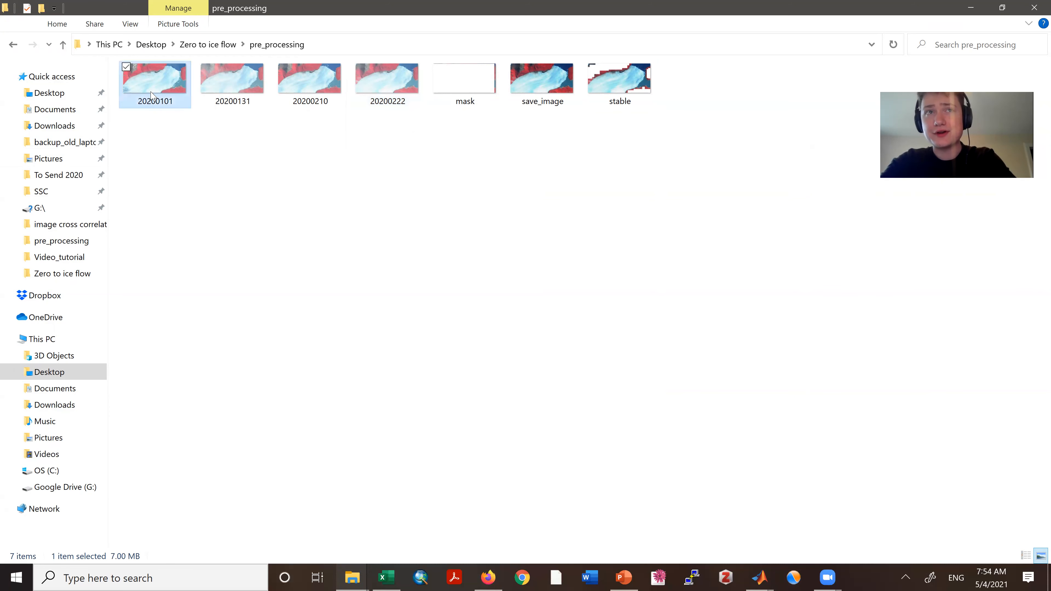
click(367, 96)
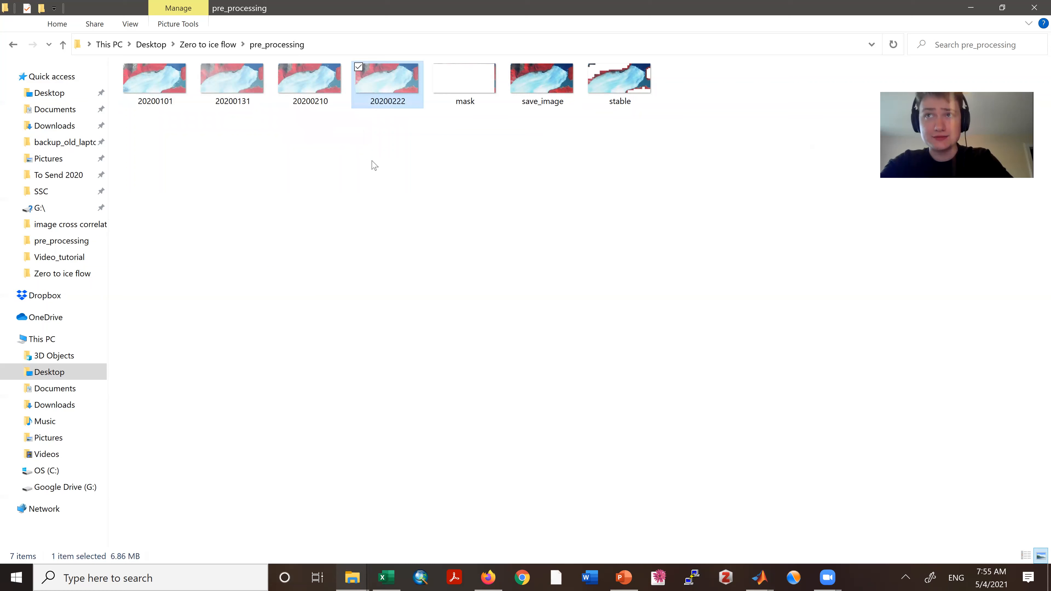
click(352, 188)
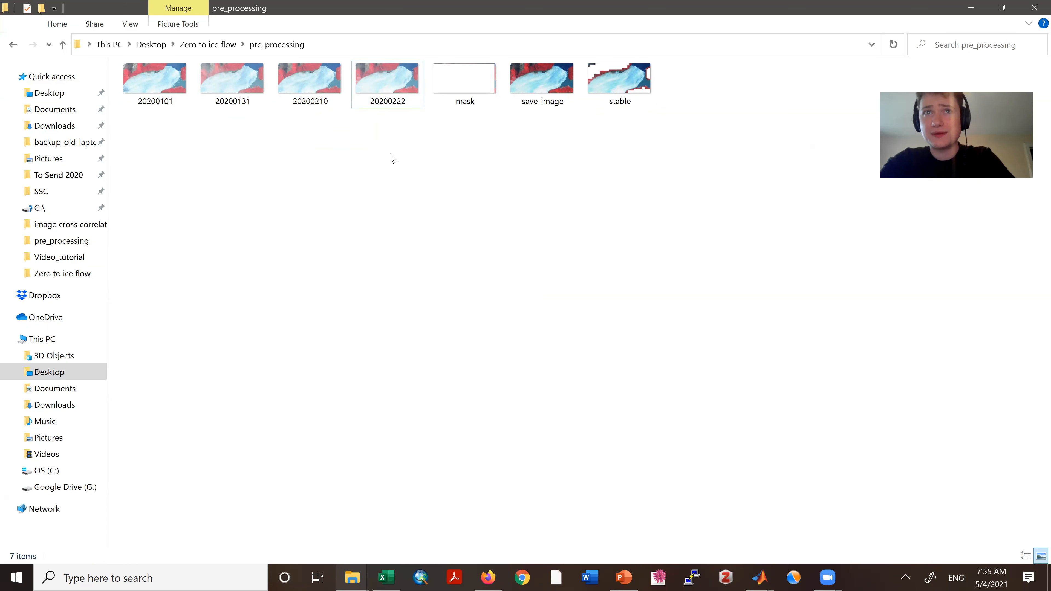
drag(391, 155, 194, 88)
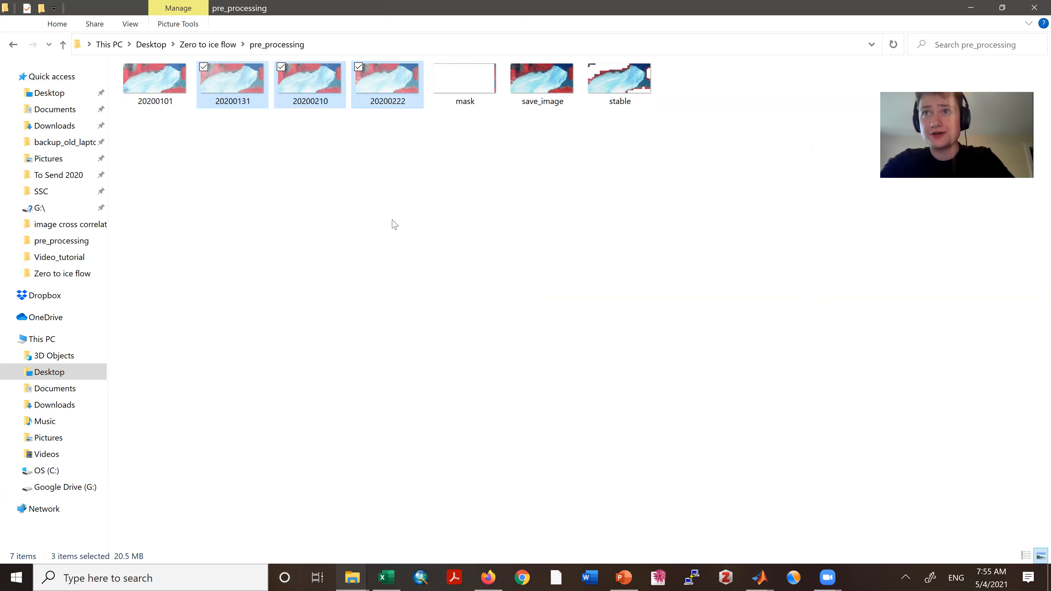
click(371, 255)
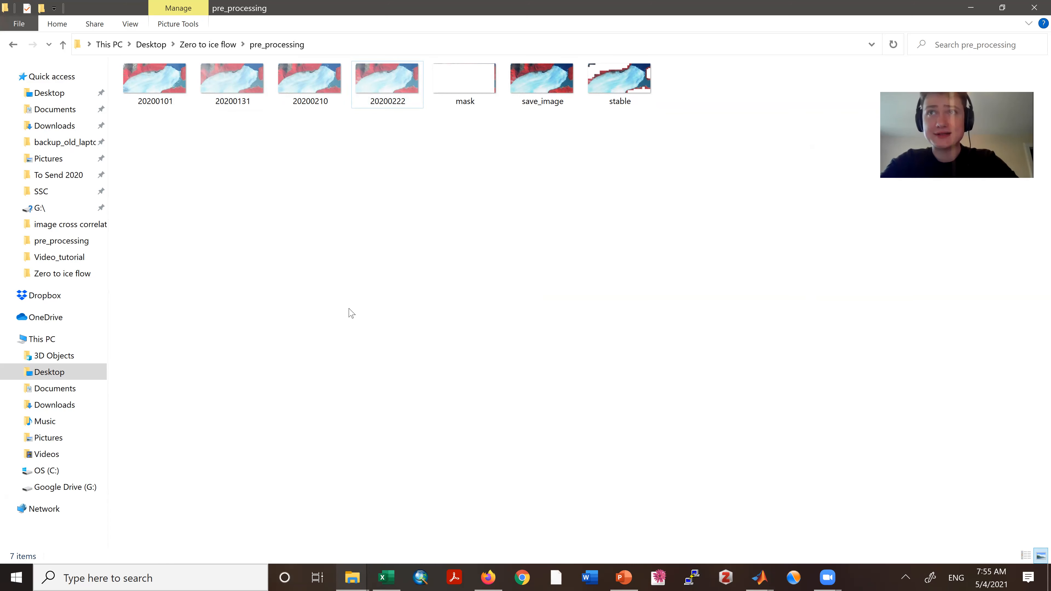
Switch to the Glacier Image Velocimetry window, run the image pair analysis and dismiss its running notice
key(alt+Tab)
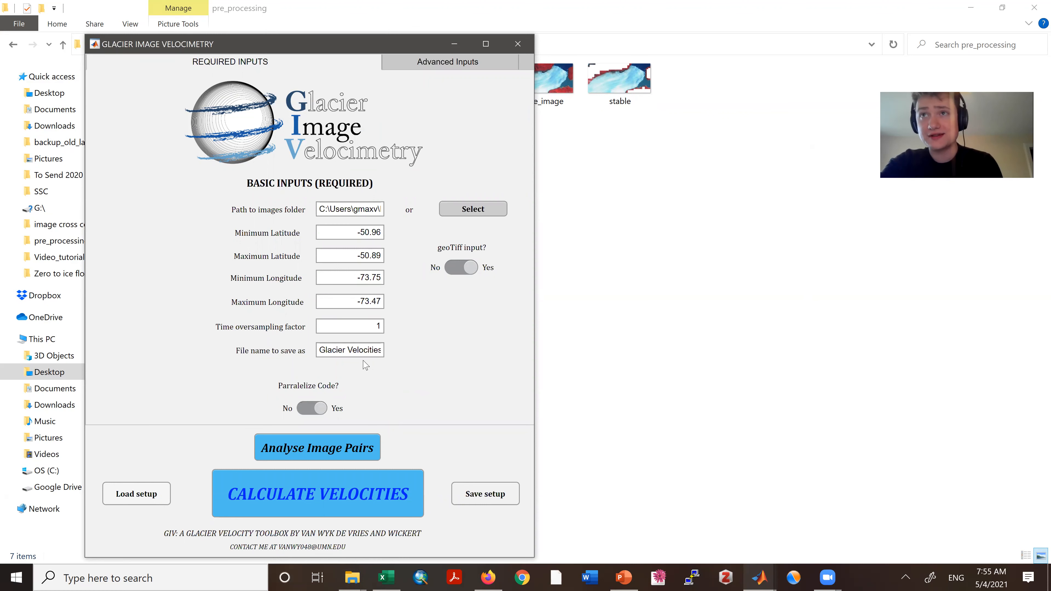
click(360, 448)
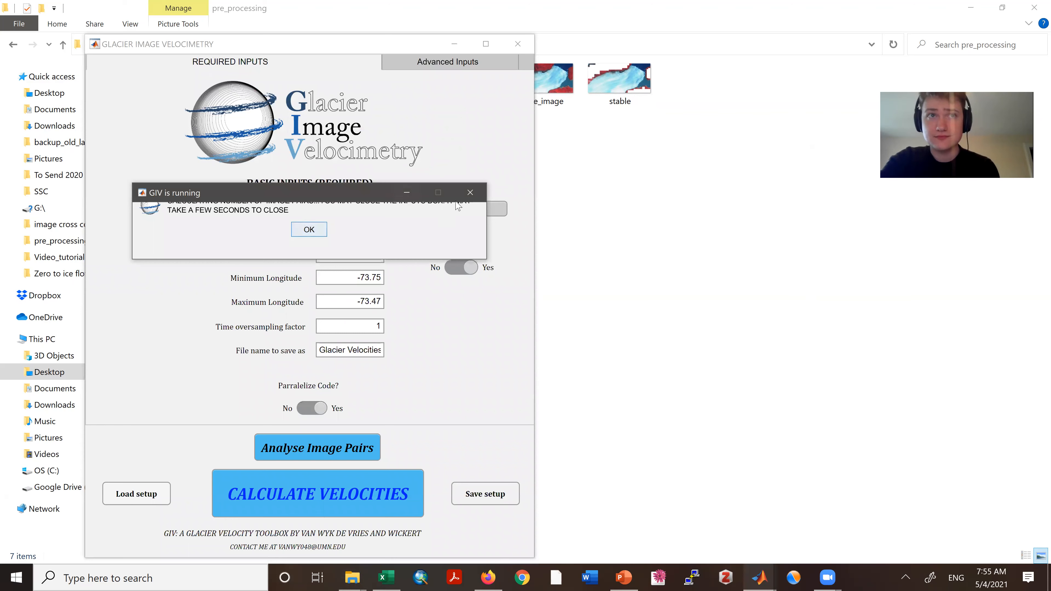
click(467, 191)
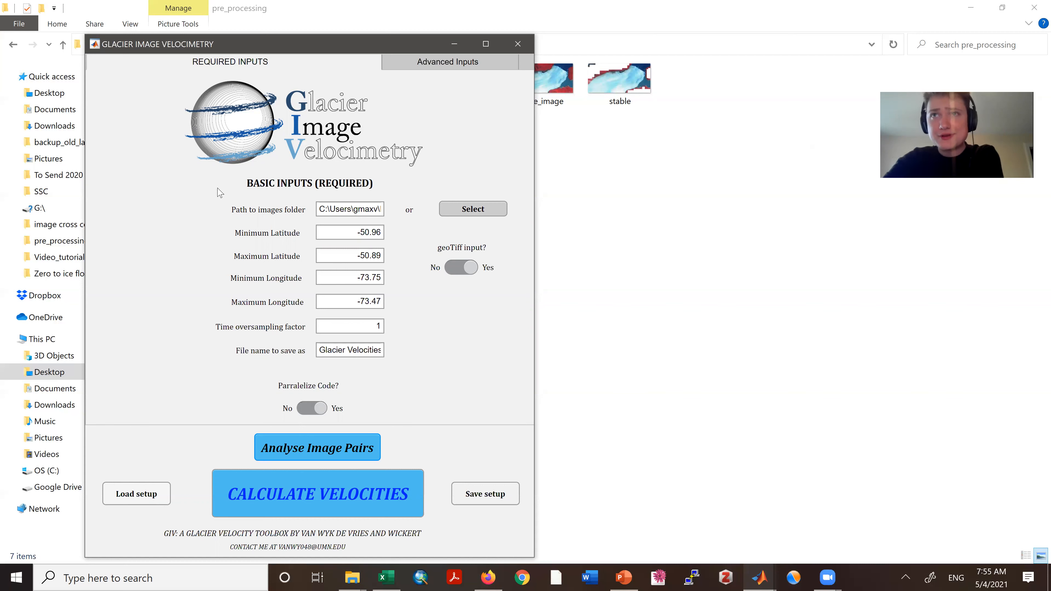
Set the time oversampling factor to 3 in the basic inputs
click(339, 327)
text(3)
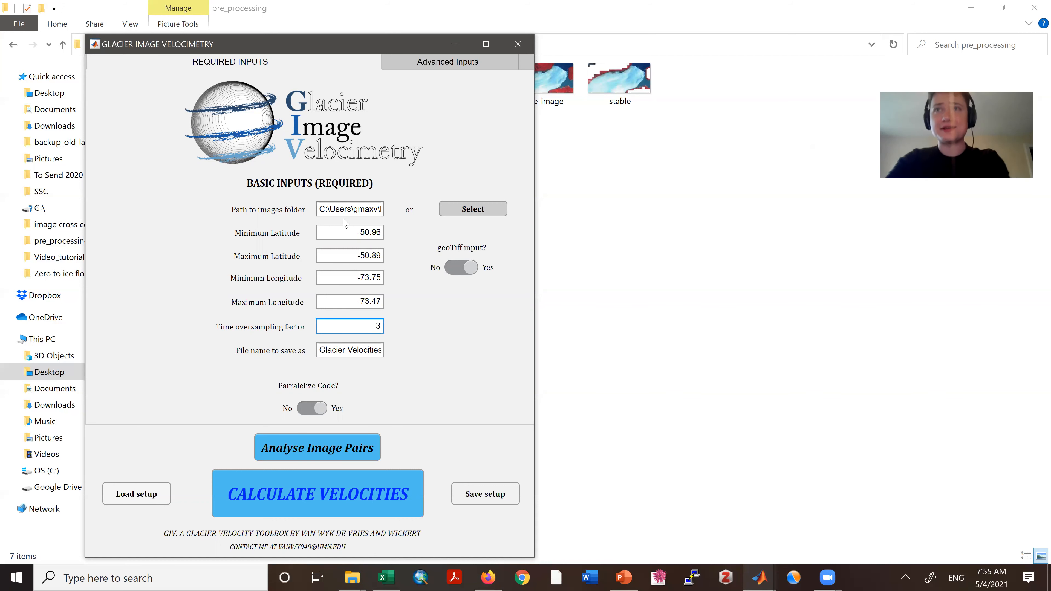
click(451, 307)
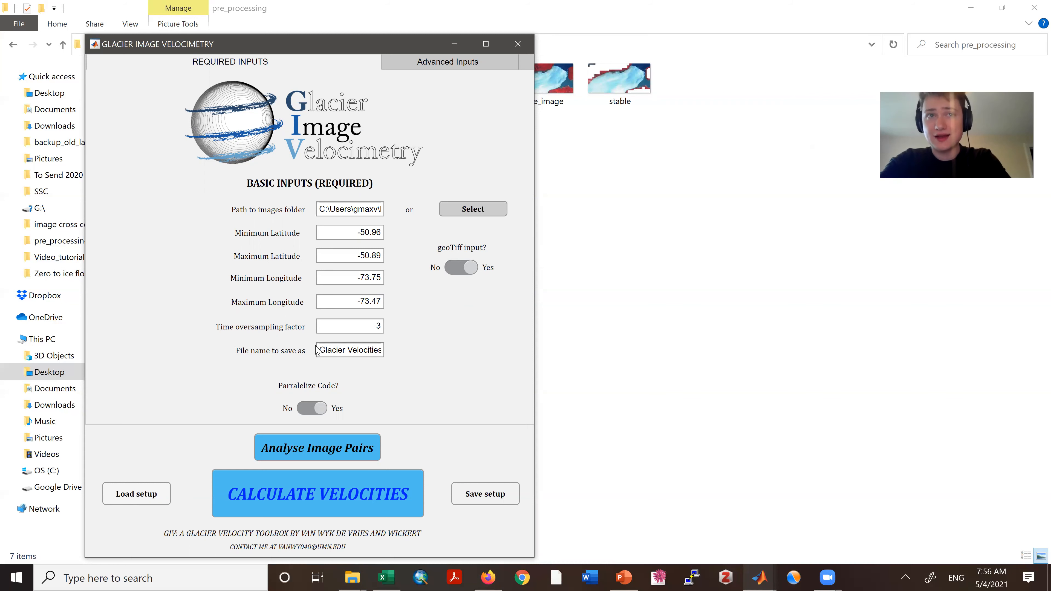
Set the file name to save the results as to Video_5
drag(321, 349, 558, 352)
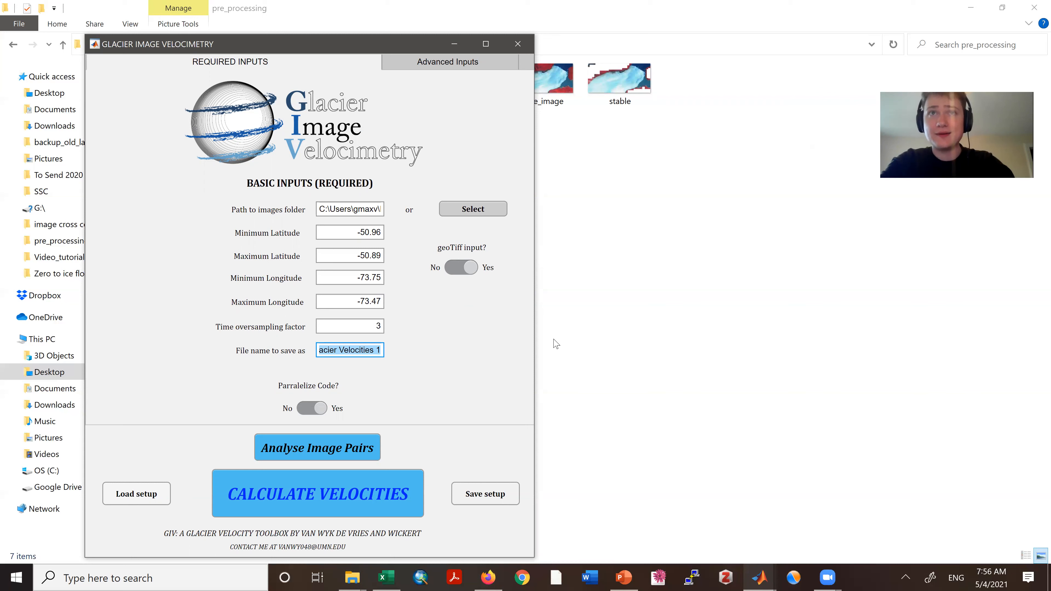
text(V)
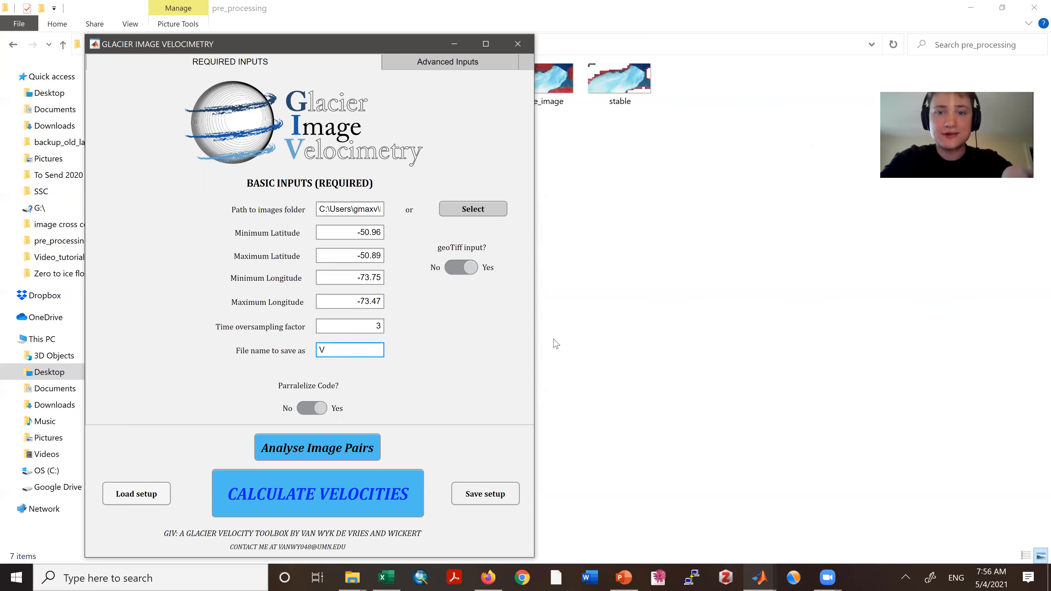
text(ideo_5)
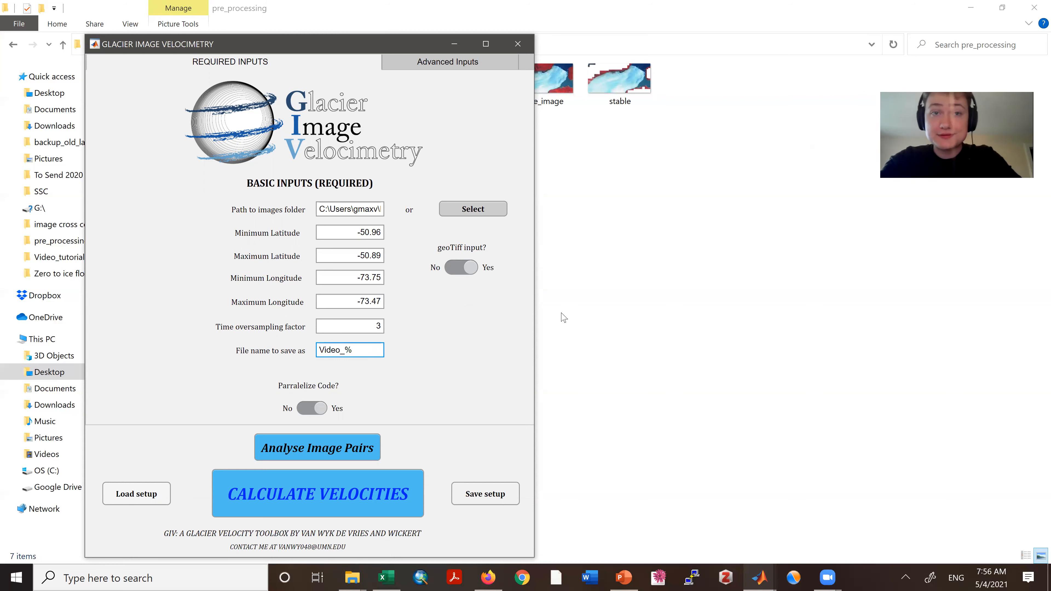
click(433, 391)
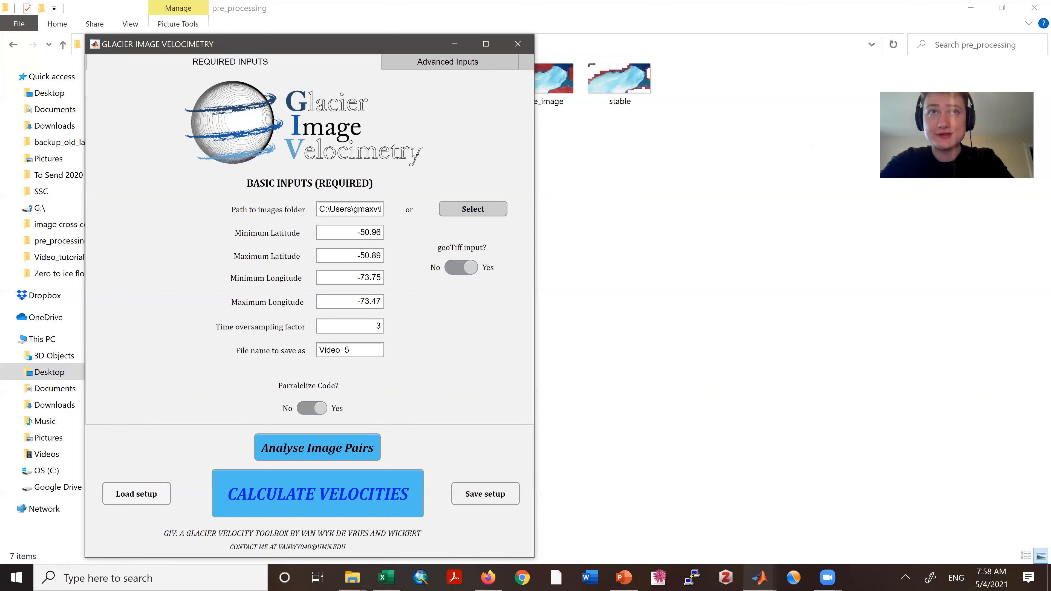
Set both the minimum year and the maximum year to 2020 in the advanced date options
click(470, 65)
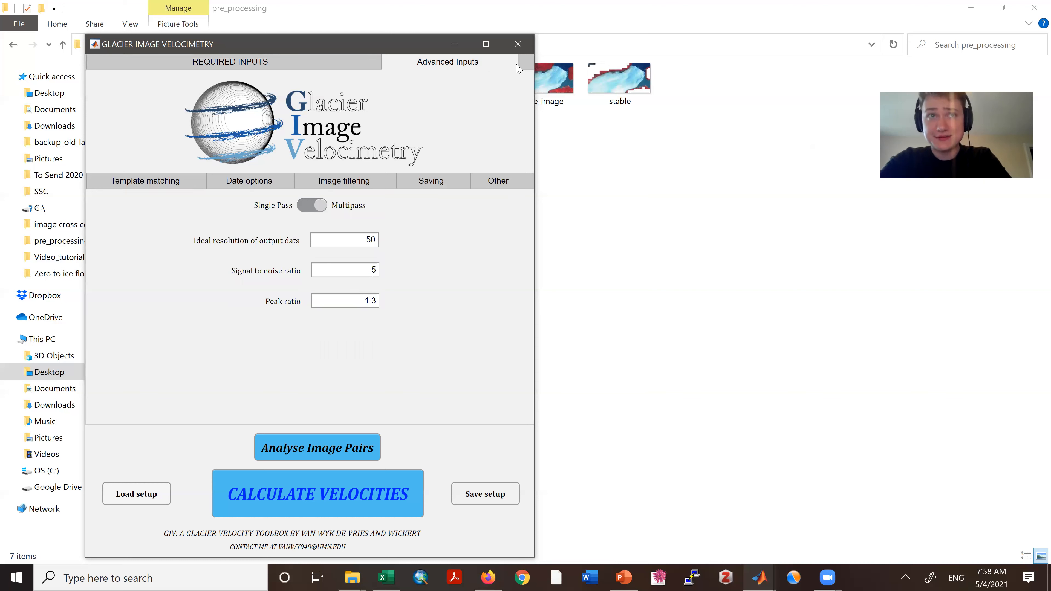
click(251, 181)
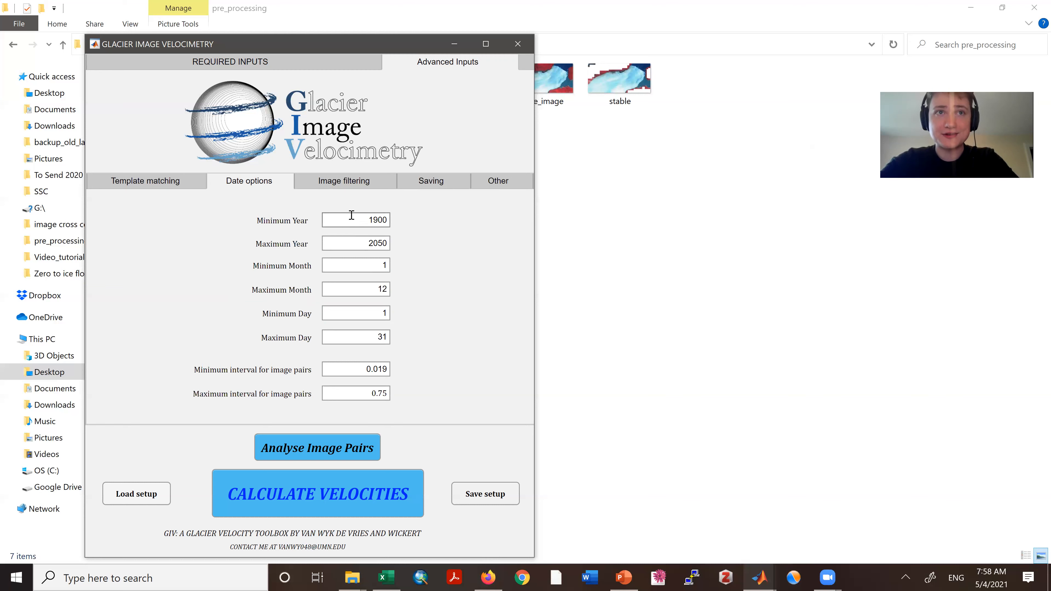
drag(354, 216, 450, 220)
text(2020)
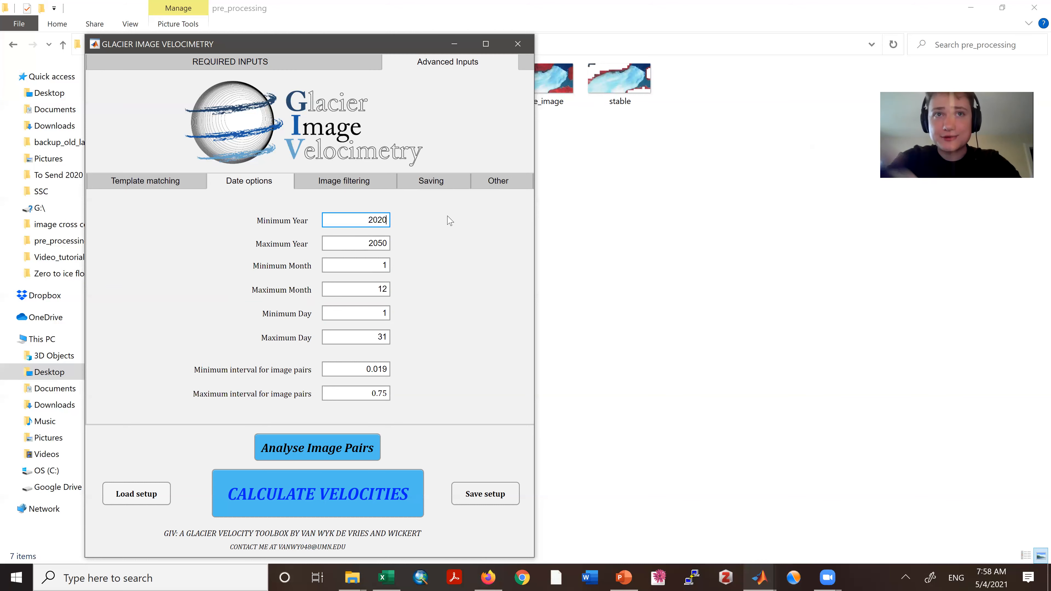
click(347, 237)
drag(487, 254, 561, 251)
text(2020)
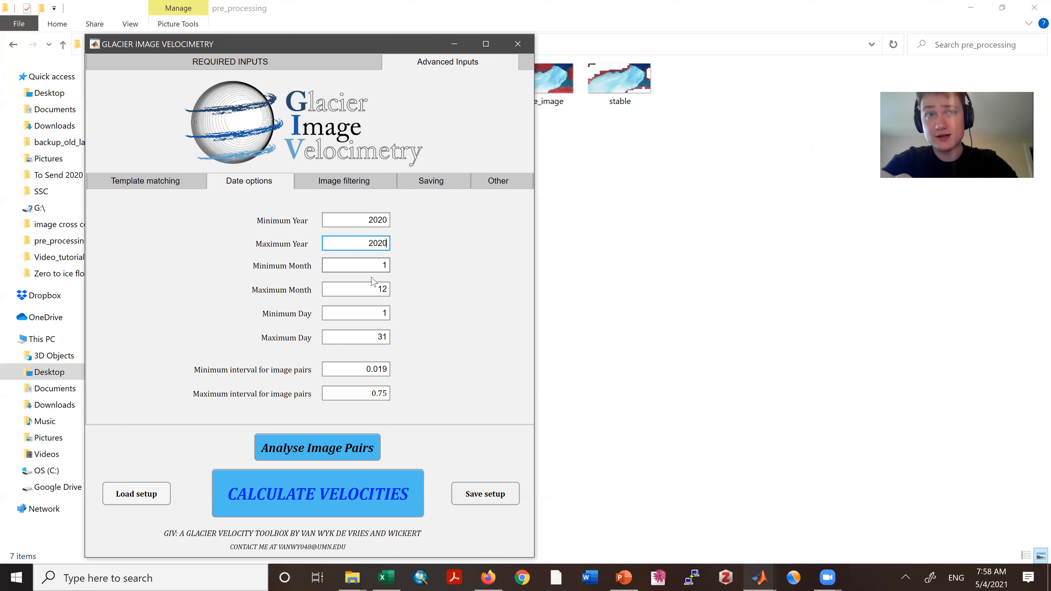
Set the maximum month of the date options to 2
drag(371, 287, 403, 298)
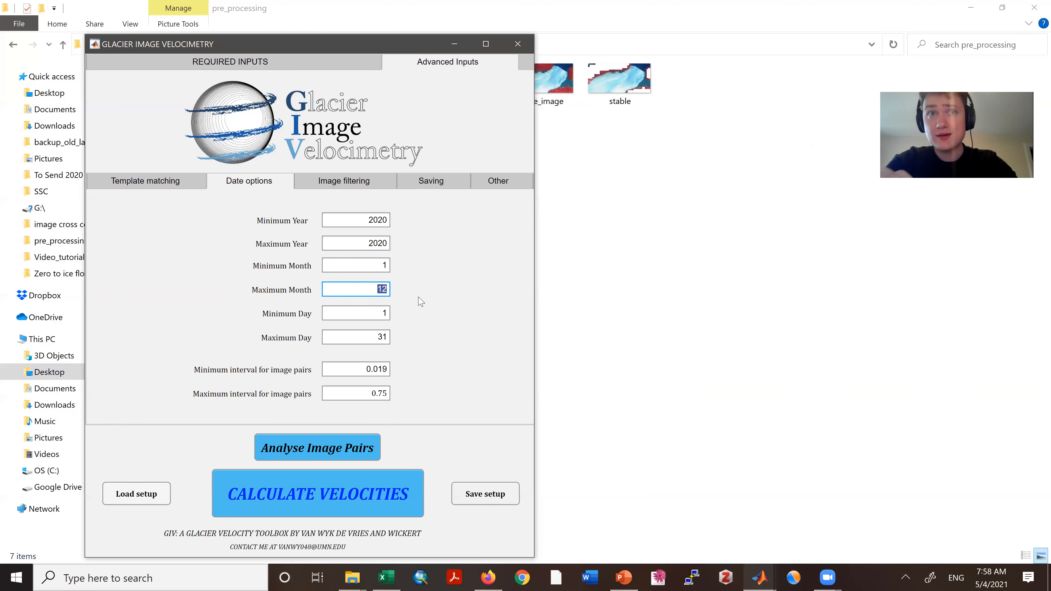
text(2)
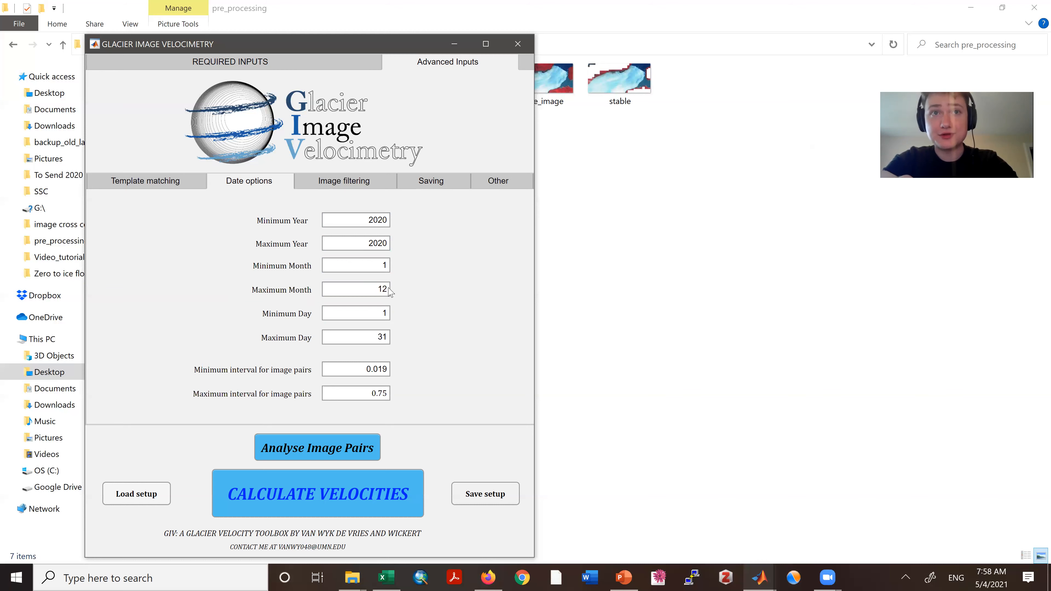
click(458, 290)
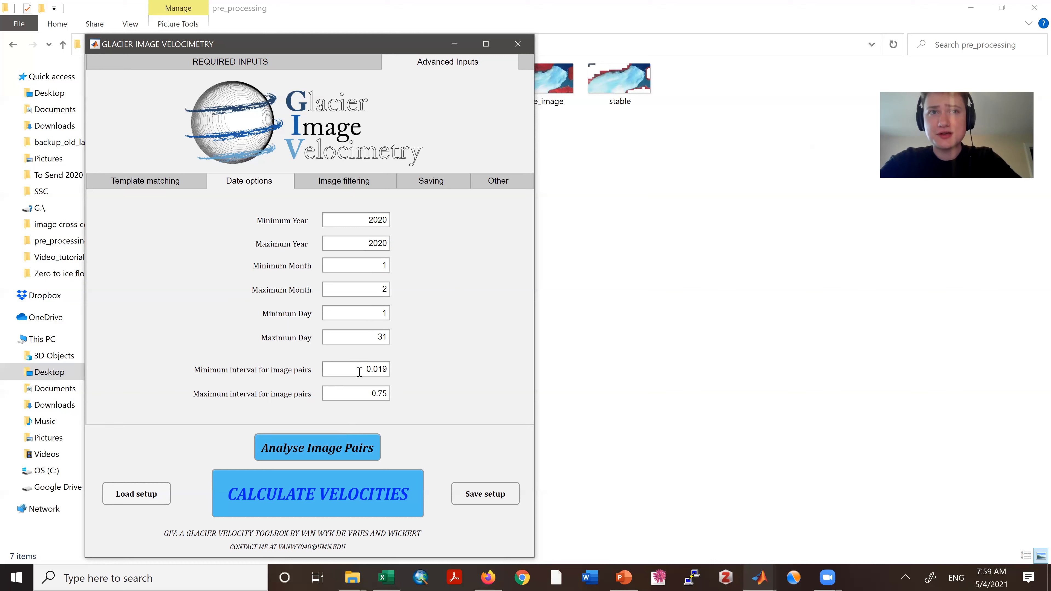
Review the minimum and maximum intervals for image pairs, then return to the required inputs
drag(359, 371, 391, 375)
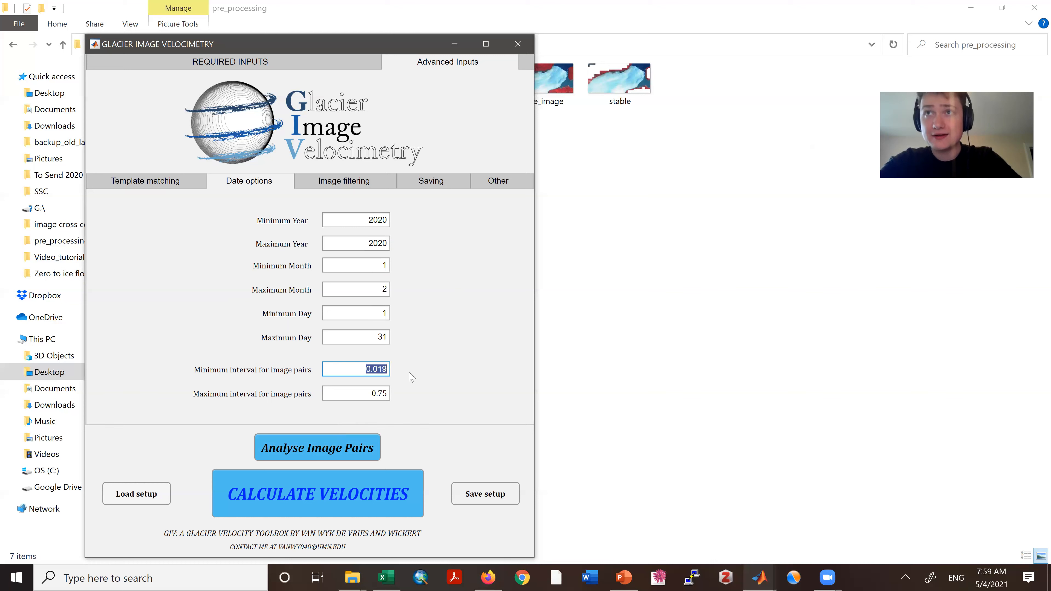
drag(352, 393, 415, 404)
click(414, 403)
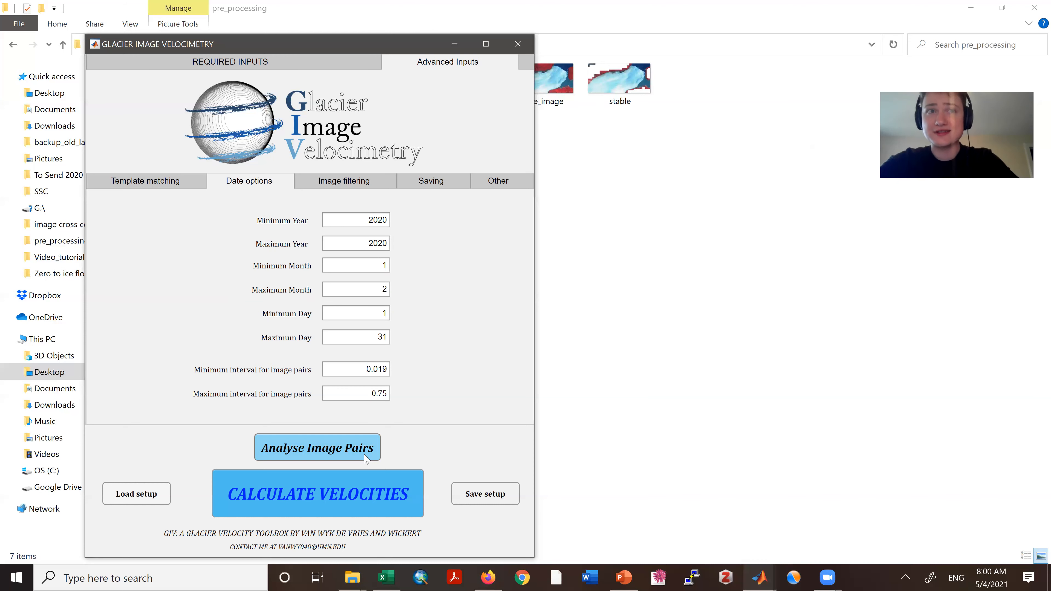
drag(364, 393, 404, 401)
click(415, 394)
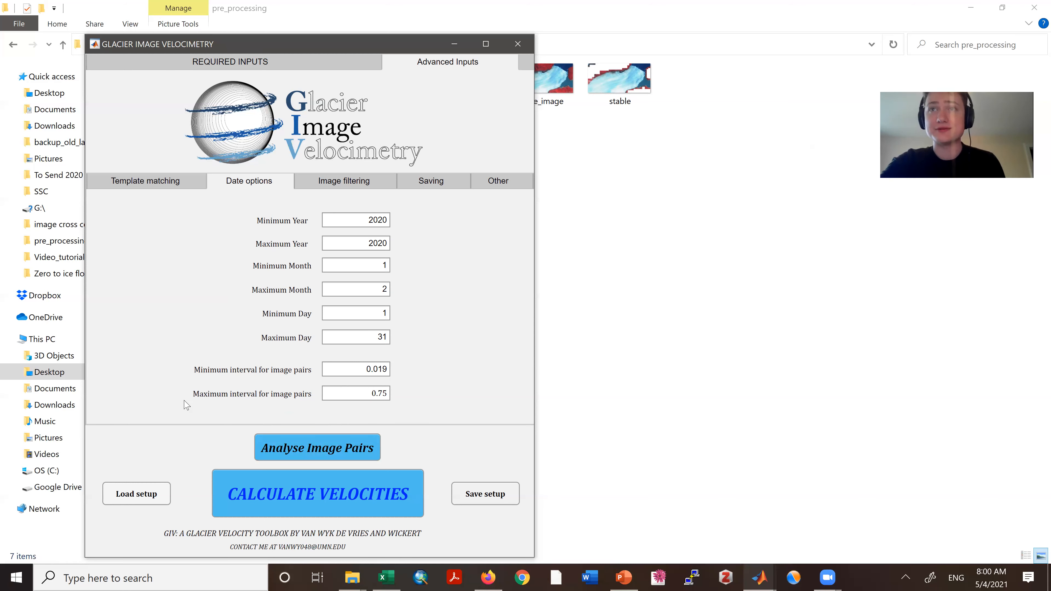
click(311, 66)
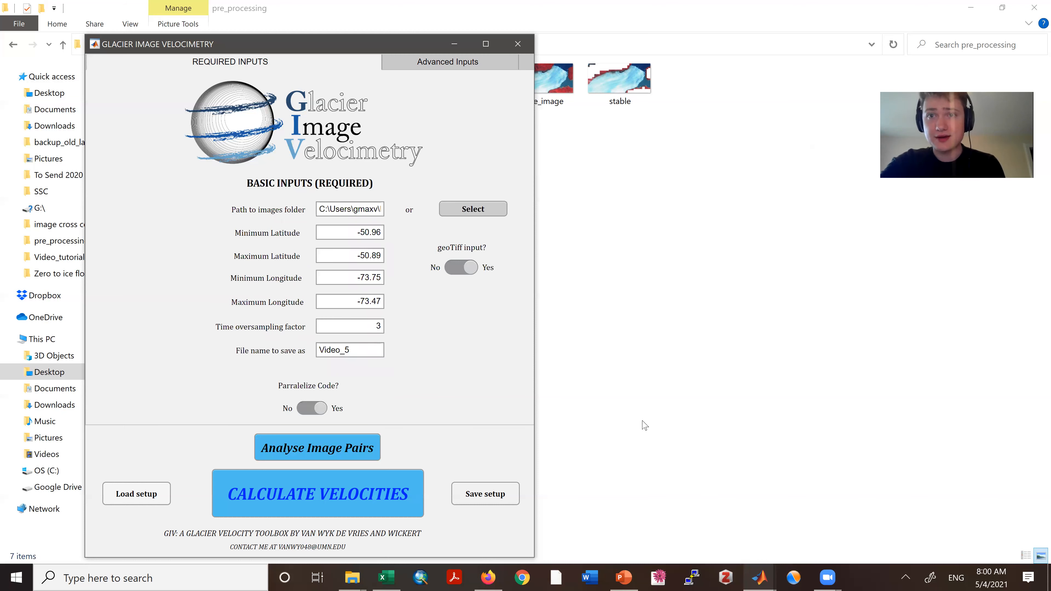